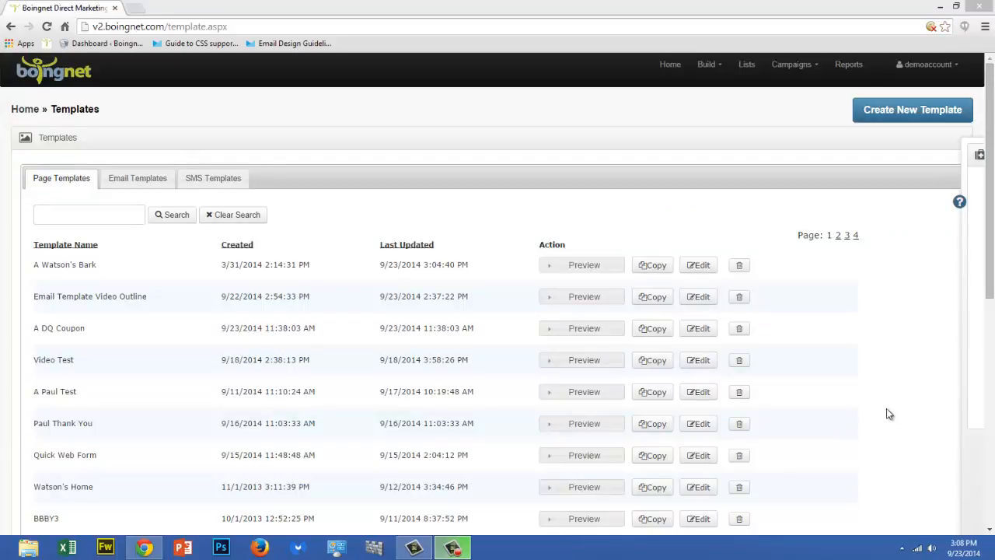
- Preview the A DQ Coupon page template in its desktop and phone versions
left_click(610, 333)
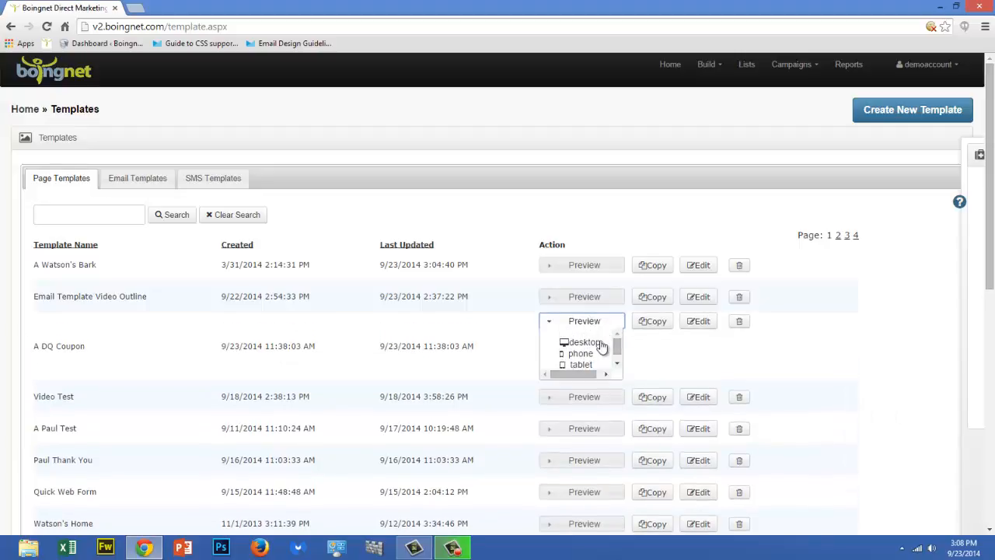
left_click(611, 336)
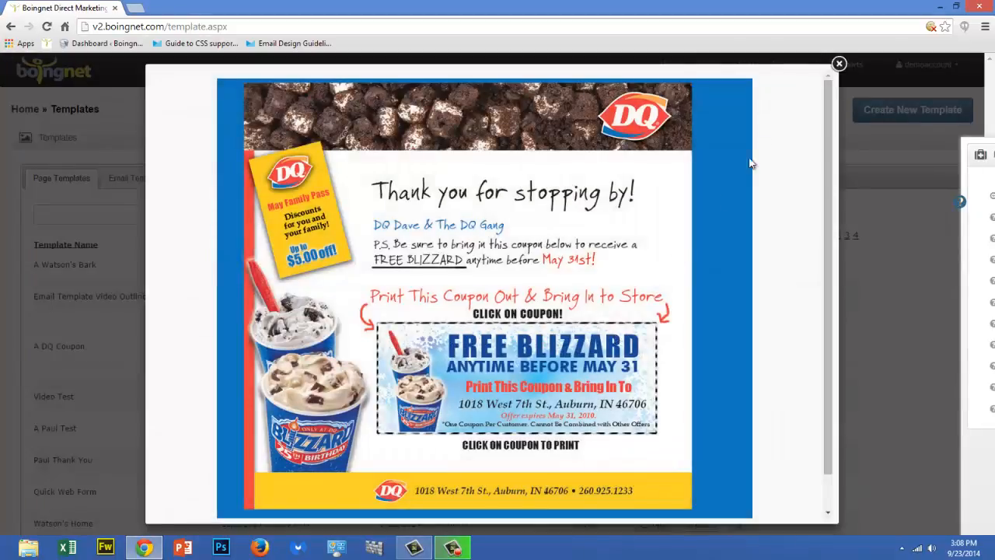
left_click(839, 63)
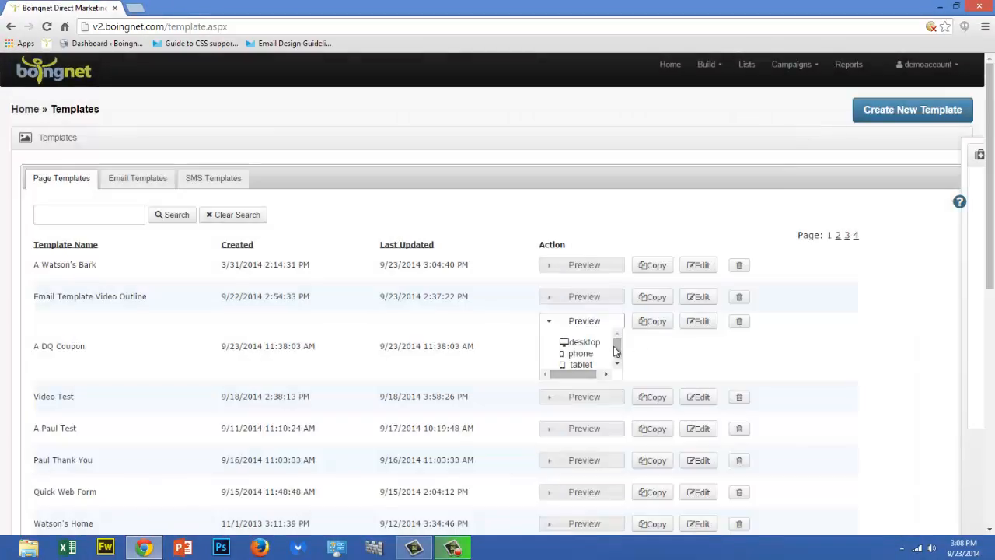
left_click(583, 353)
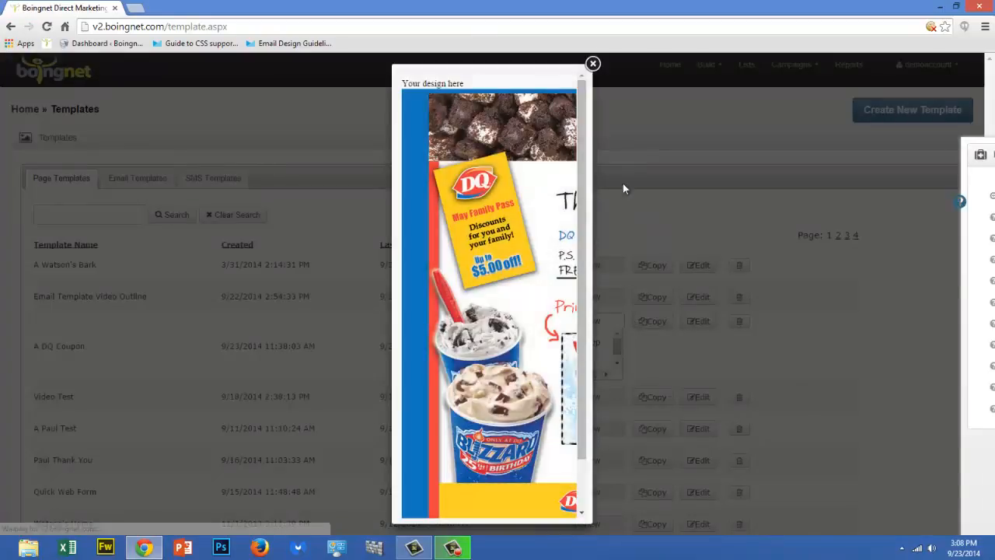
scroll(582, 254, "down", 1)
scroll(582, 254, "up", 1)
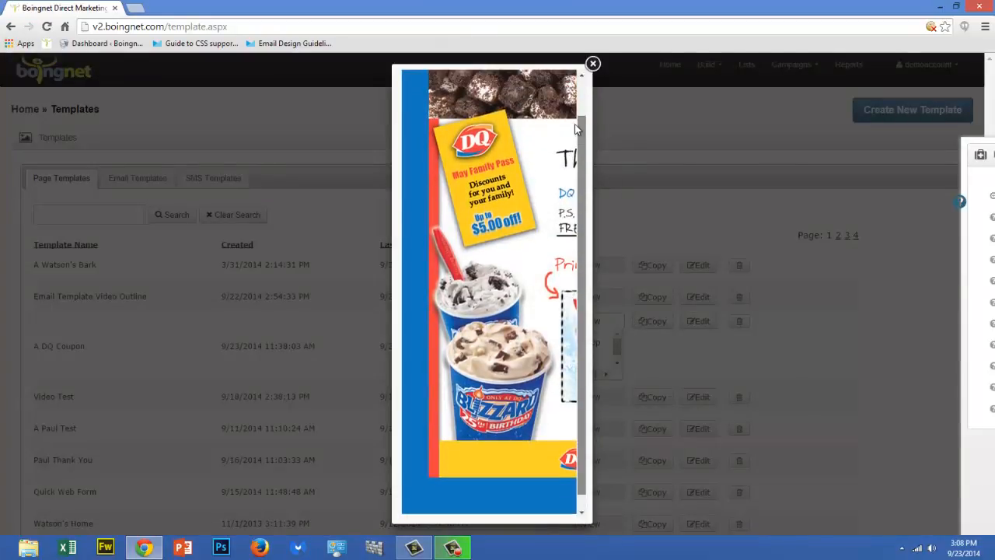
left_click(593, 64)
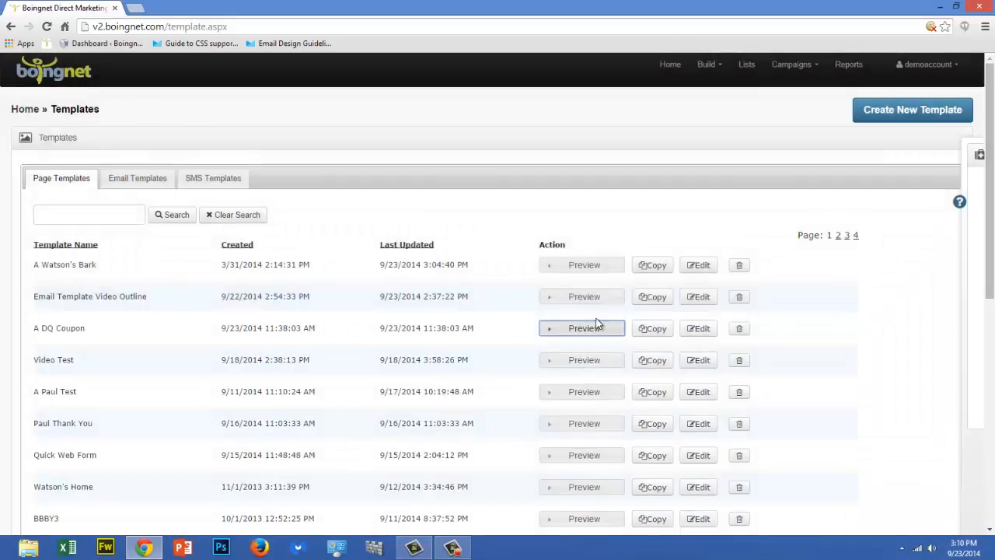
- Preview the A Watson's Bark page template in its desktop, tablet and phone versions
left_click(589, 265)
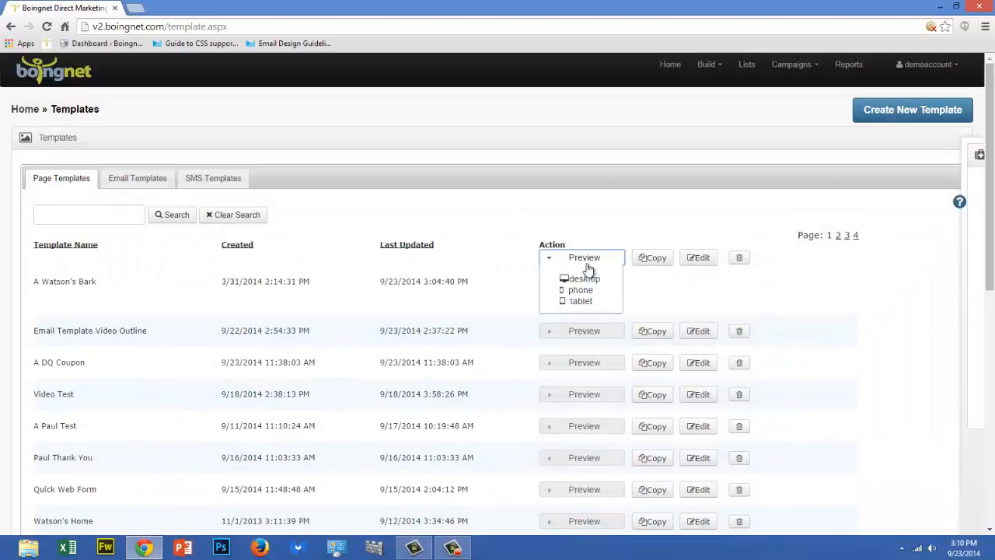
left_click(594, 289)
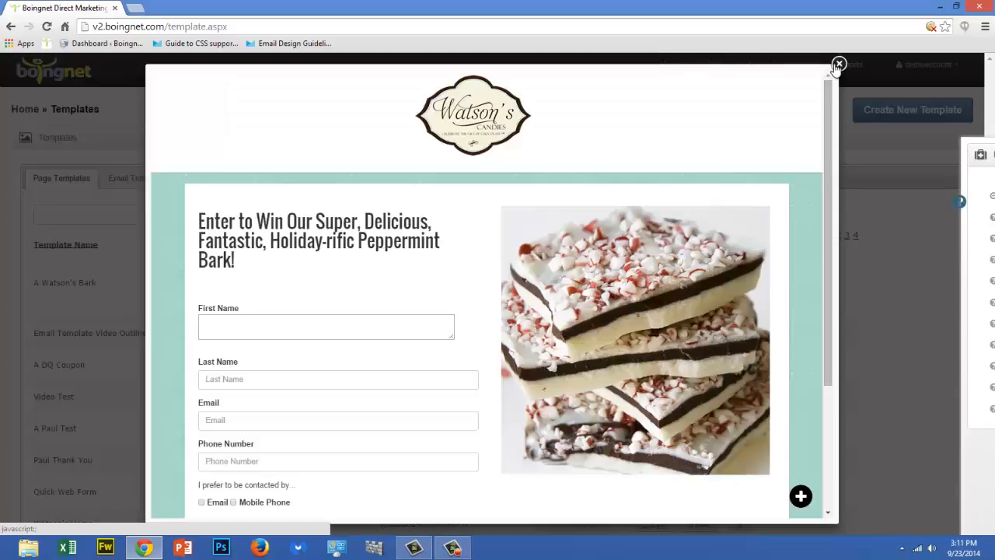
left_click(838, 66)
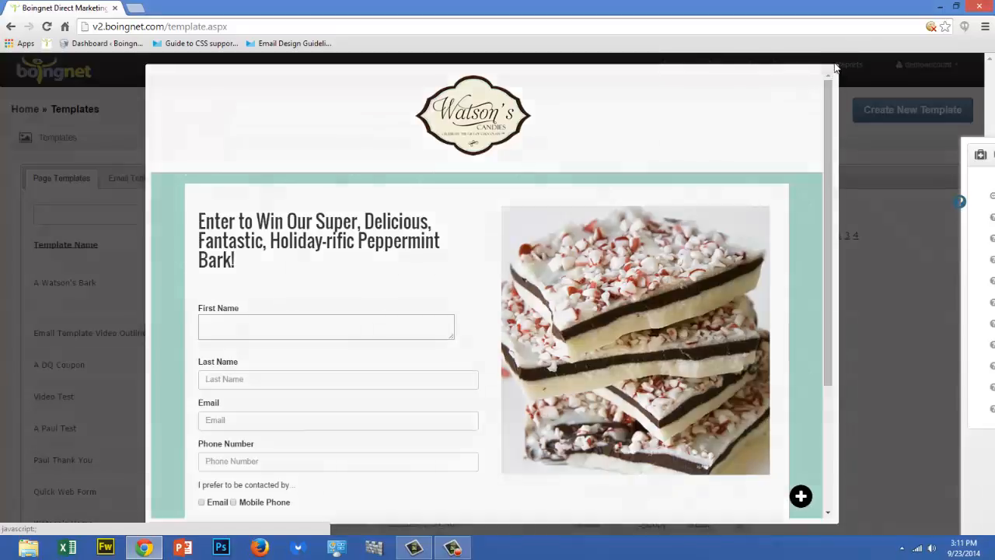
left_click(580, 302)
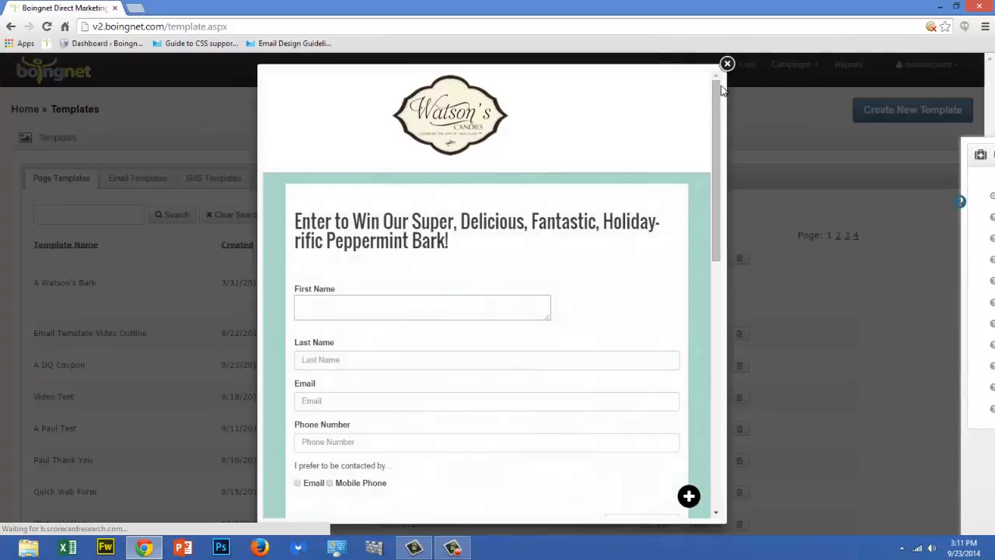
mouse_move(716, 90)
left_mouse_down()
mouse_move(720, 231)
mouse_move(703, 98)
left_mouse_up()
left_click(727, 63)
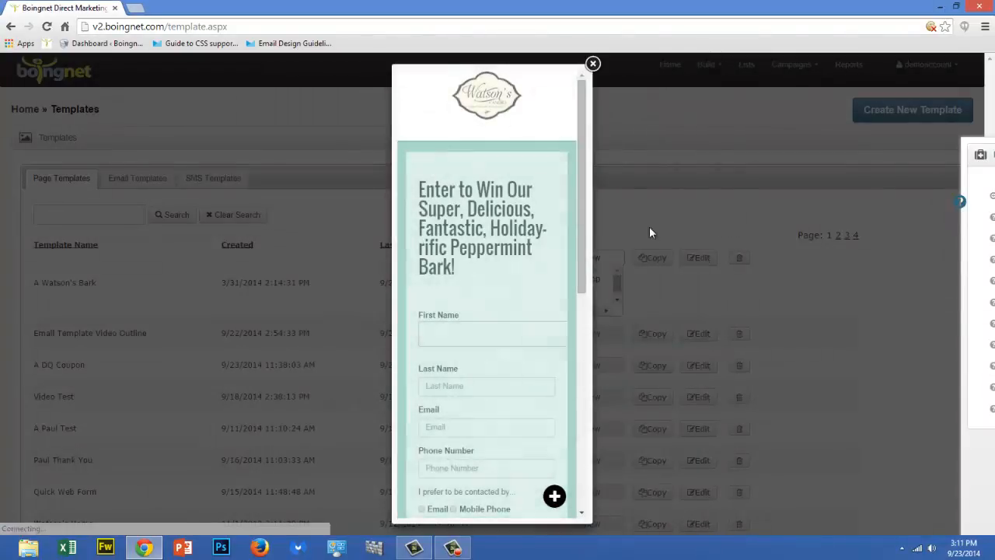
left_click_drag(583, 200, 576, 412)
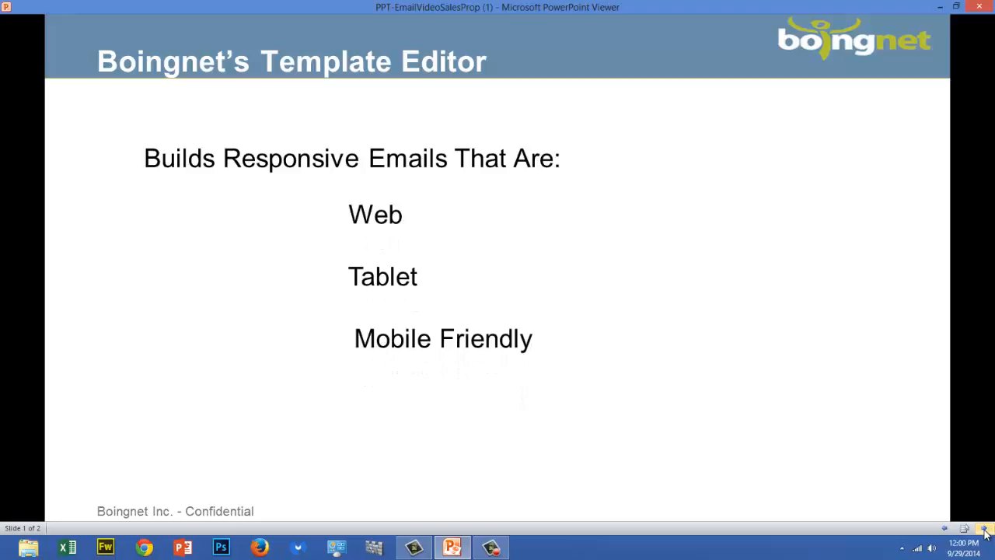
left_click(984, 531)
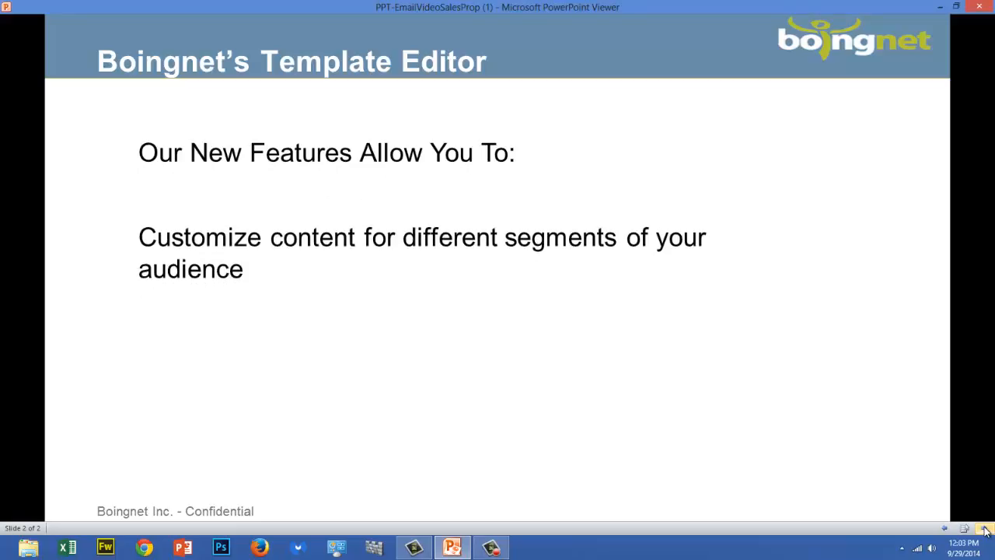
left_click(984, 530)
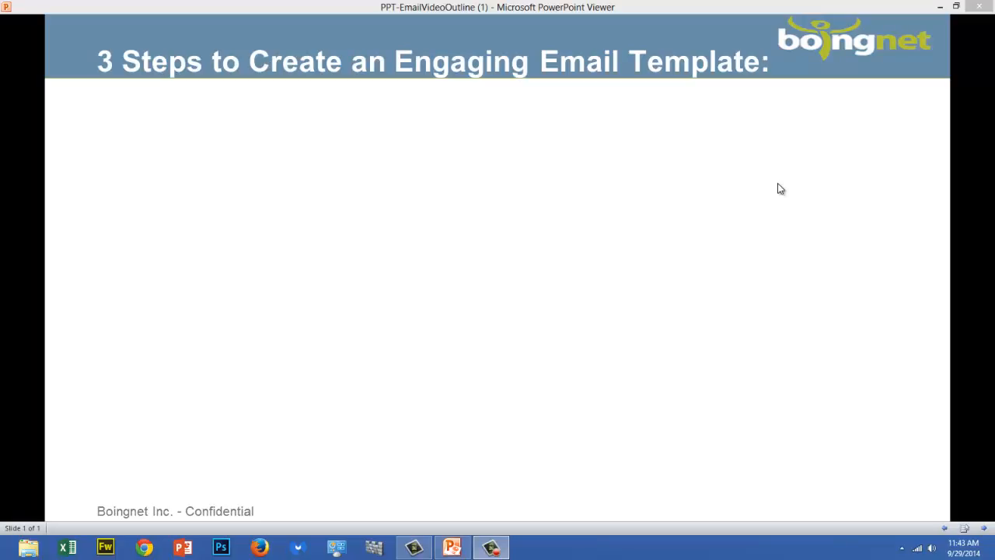
left_click(983, 529)
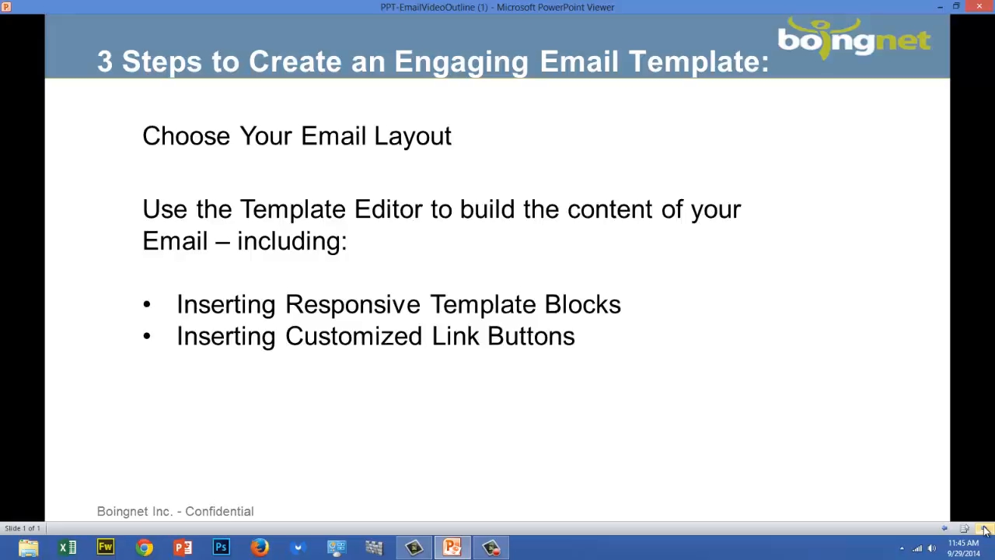
left_click(986, 531)
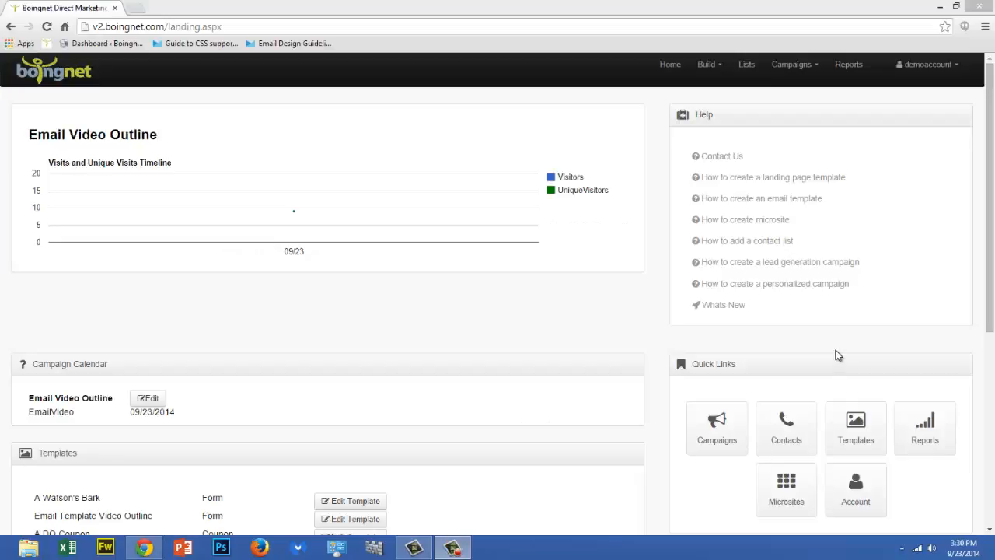
- Start a new email template with the Template Builder from the Templates page
left_click(718, 67)
left_click(722, 89)
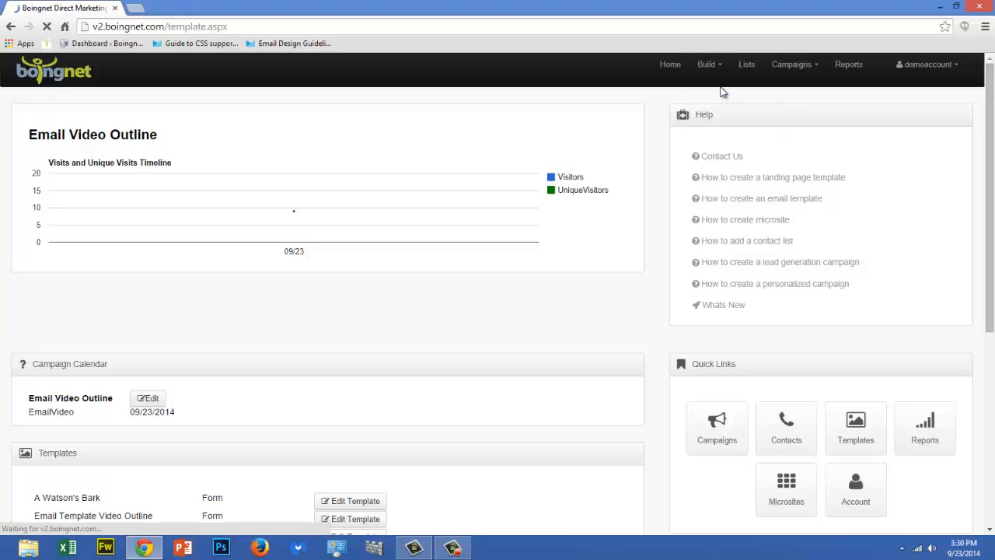
left_click(908, 109)
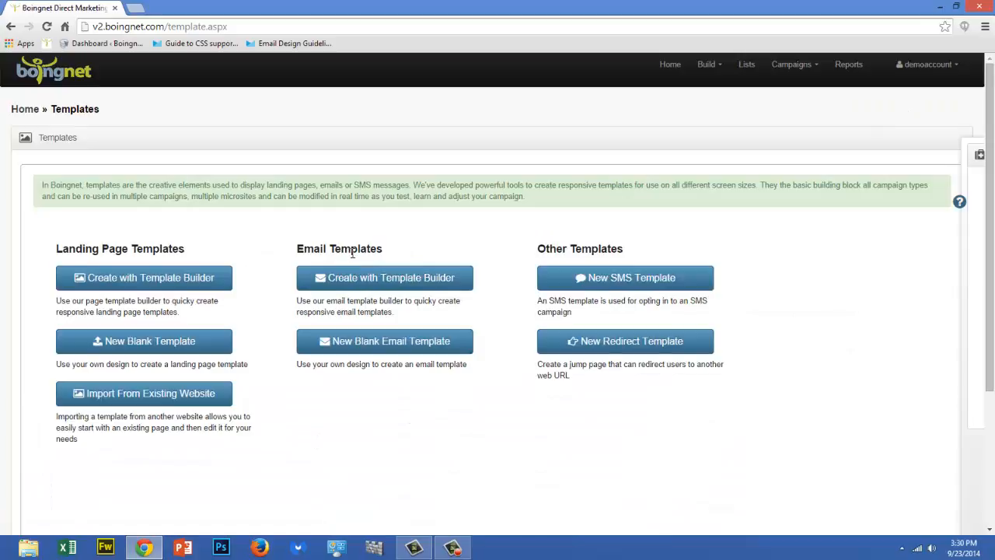
left_click(408, 283)
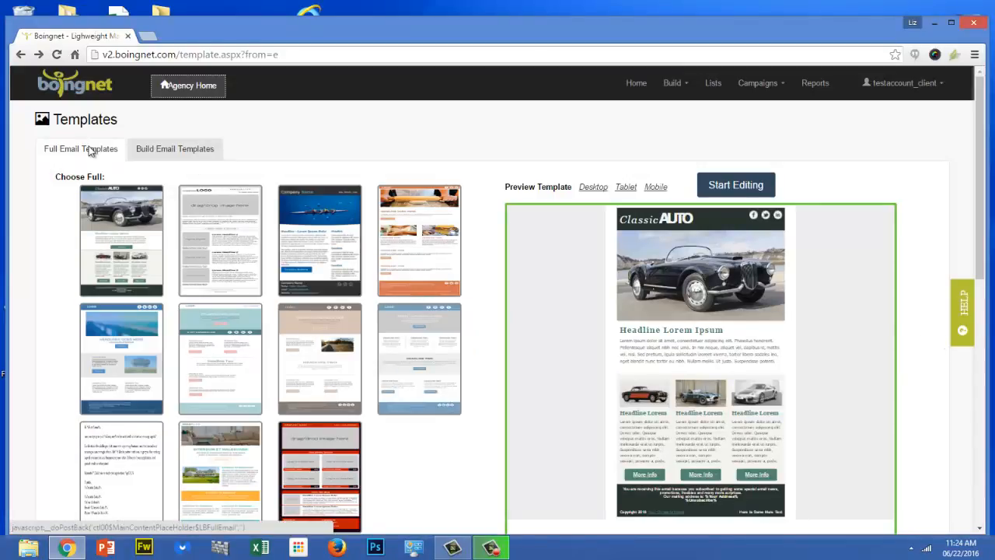
- Choose the full email template with the blue rowing image and start editing it
left_click(309, 254)
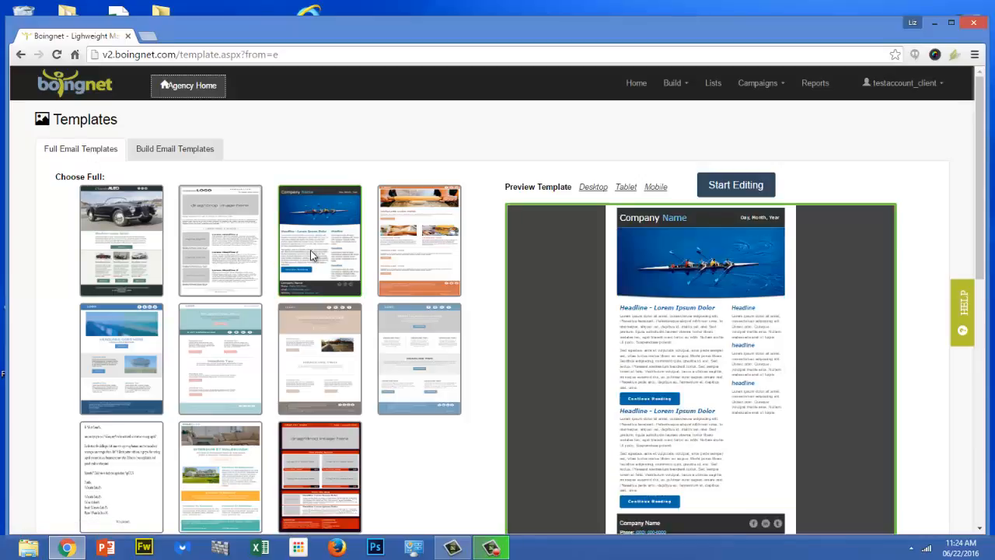
left_click(750, 187)
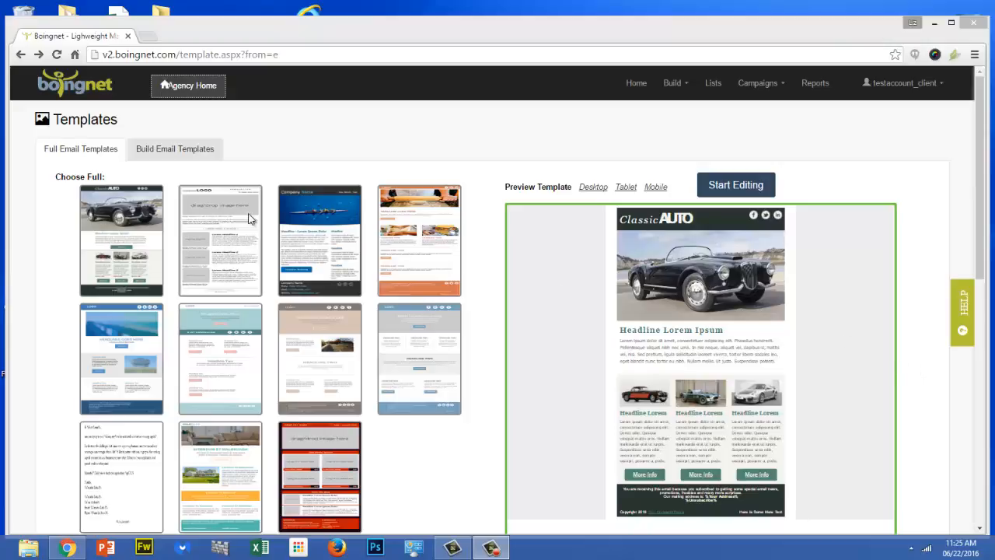
- Build an email layout with no header, a text block in Module 1, an image in Module 2, and an image beside text in Module 3
left_click(175, 150)
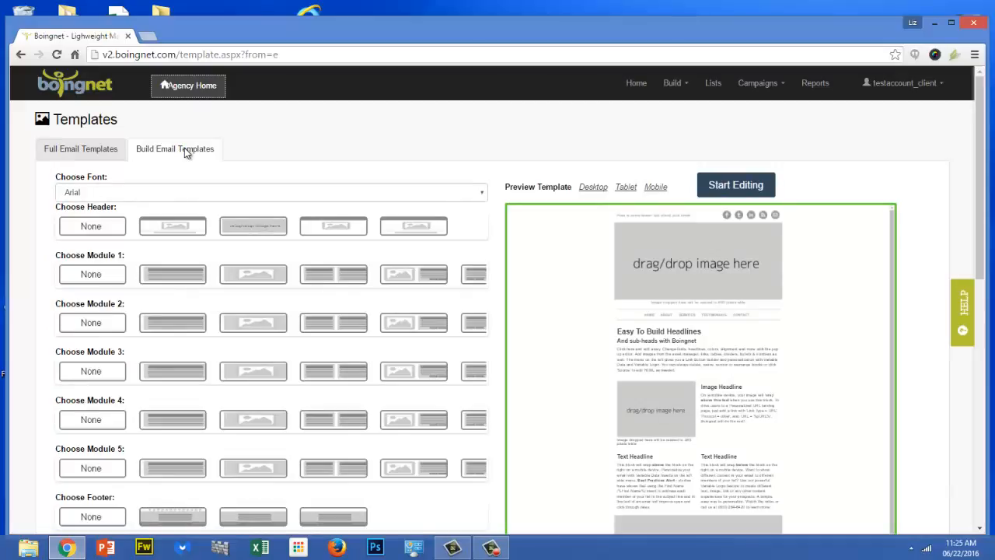
left_click(416, 374)
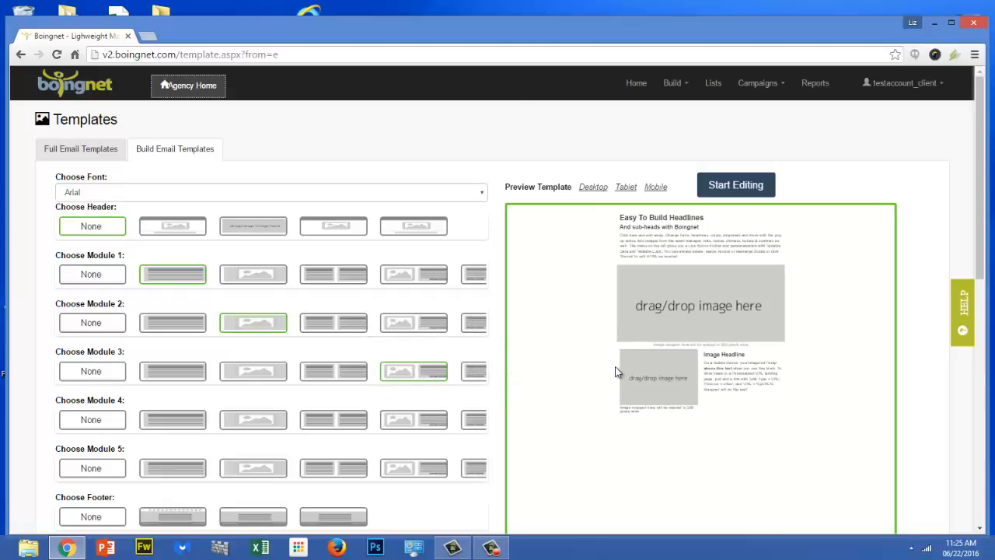
- Preview the built email layout in desktop, tablet and mobile sizes, and open it in the template editor
left_click(595, 192)
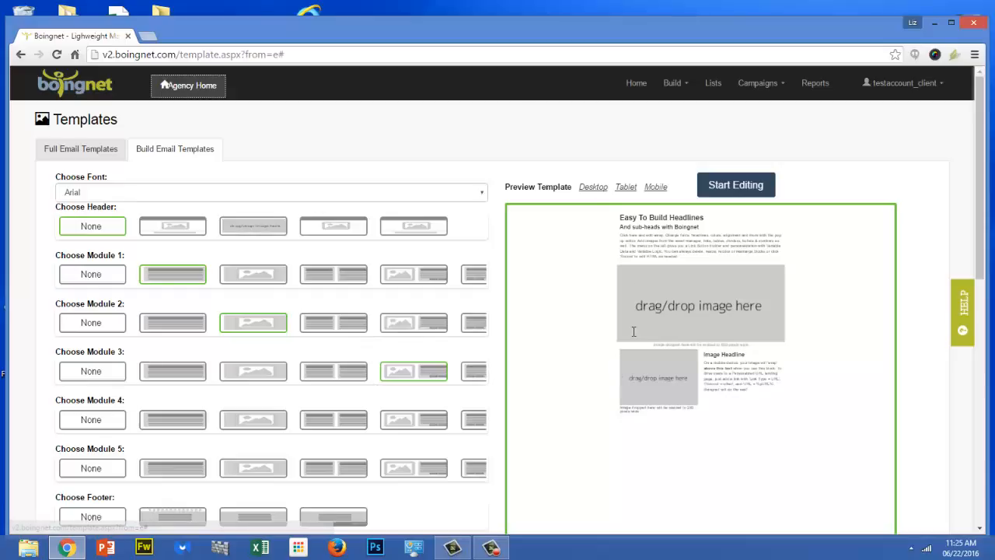
left_click(626, 190)
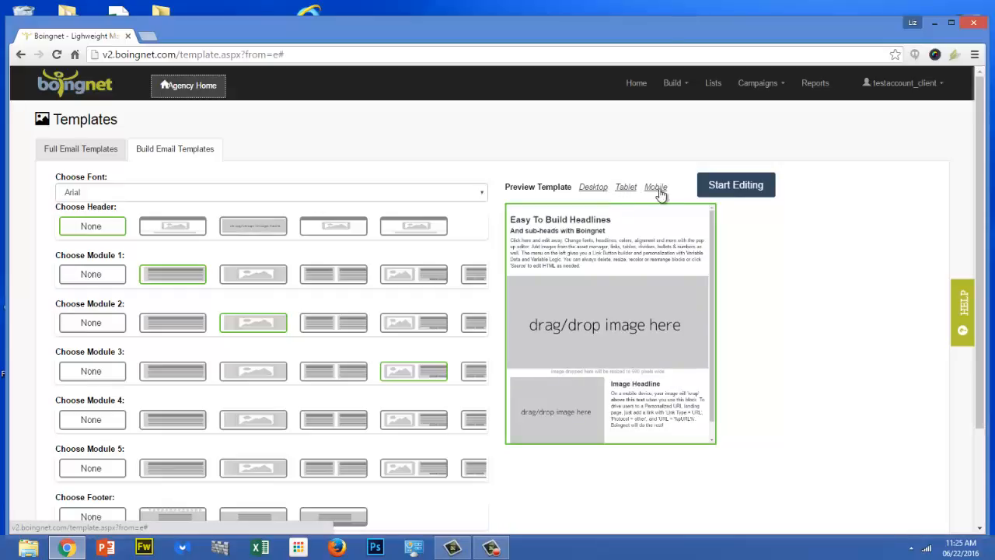
left_click(657, 190)
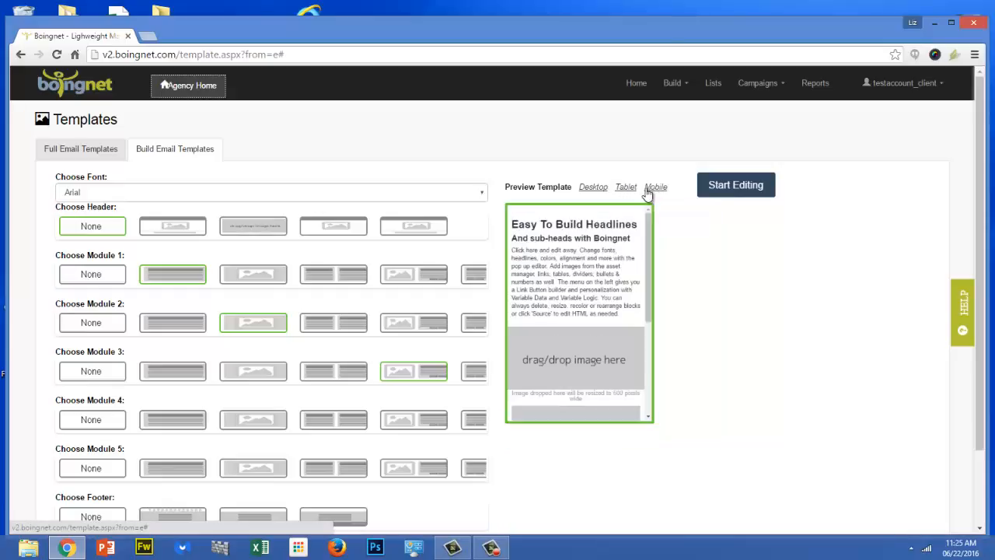
left_click(595, 190)
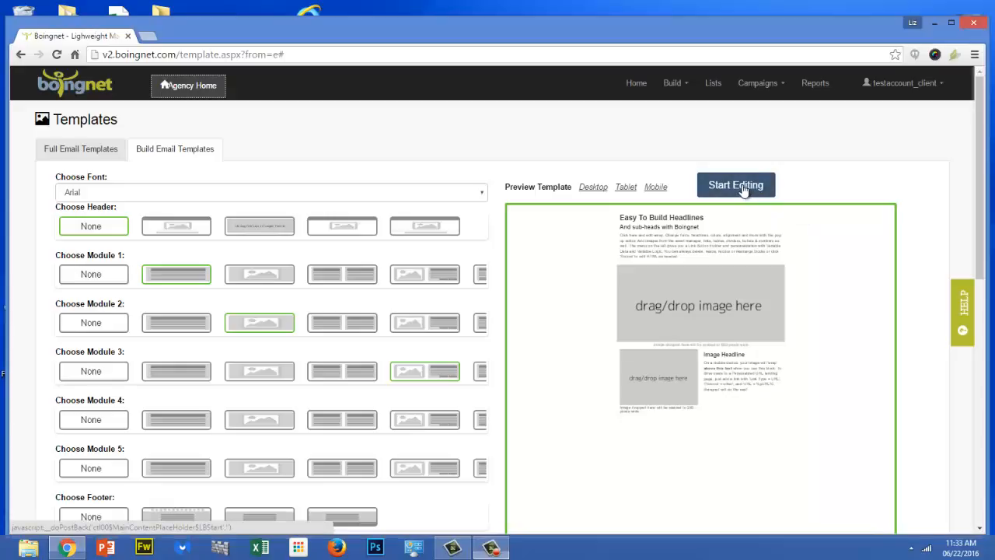
left_click(738, 186)
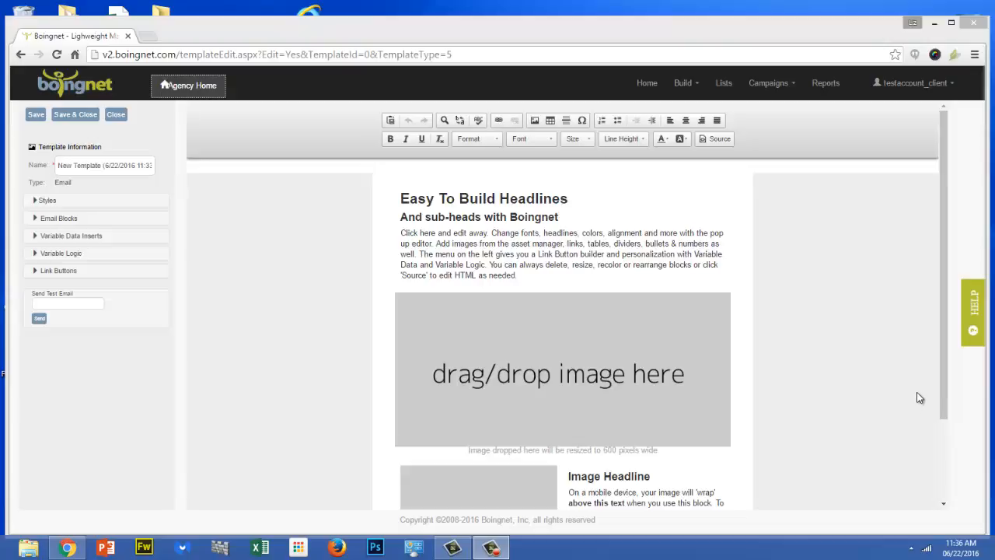
- Open the Insert an Image help topic in the editor's help, and close the help again
left_click(977, 313)
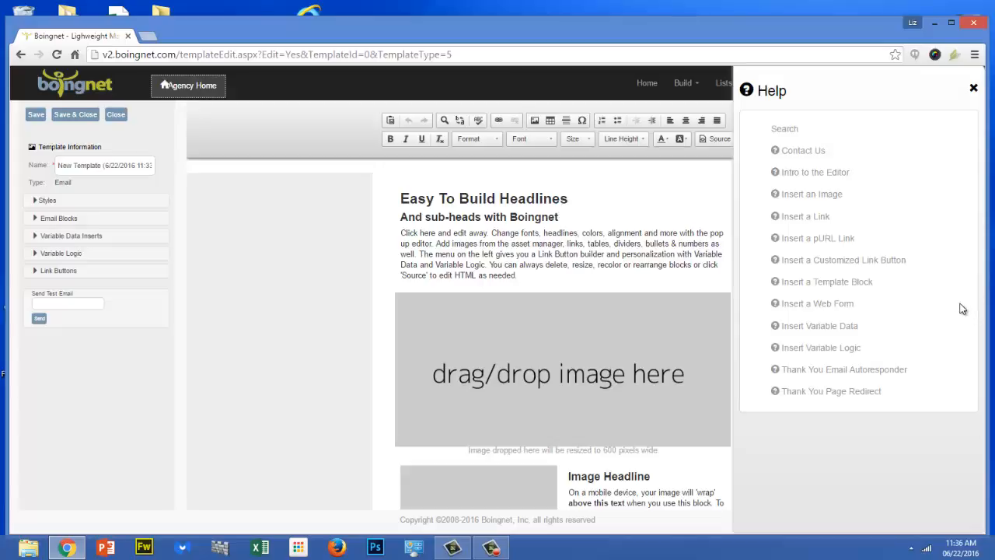
left_click(825, 200)
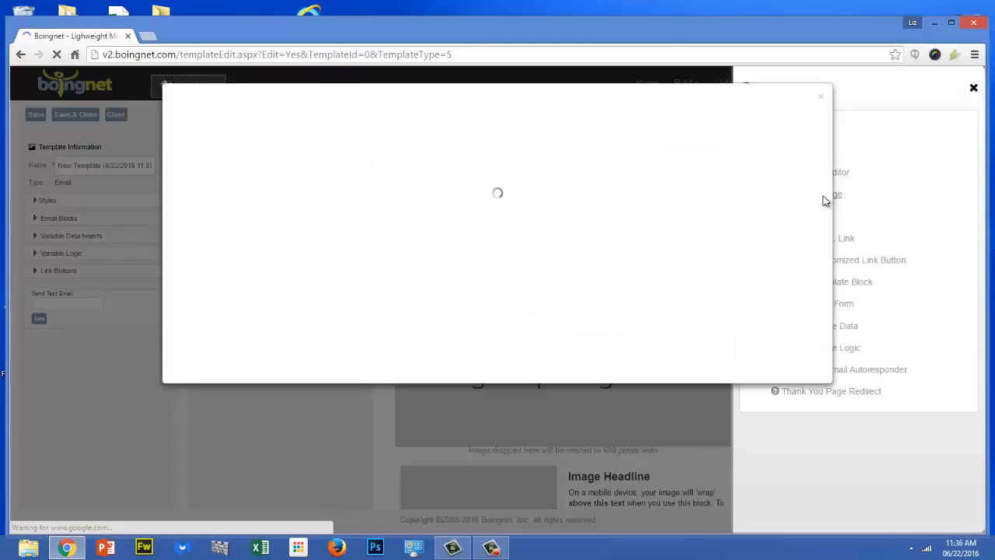
mouse_move(817, 142)
left_mouse_down()
mouse_move(822, 288)
mouse_move(817, 130)
left_mouse_up()
left_click(822, 97)
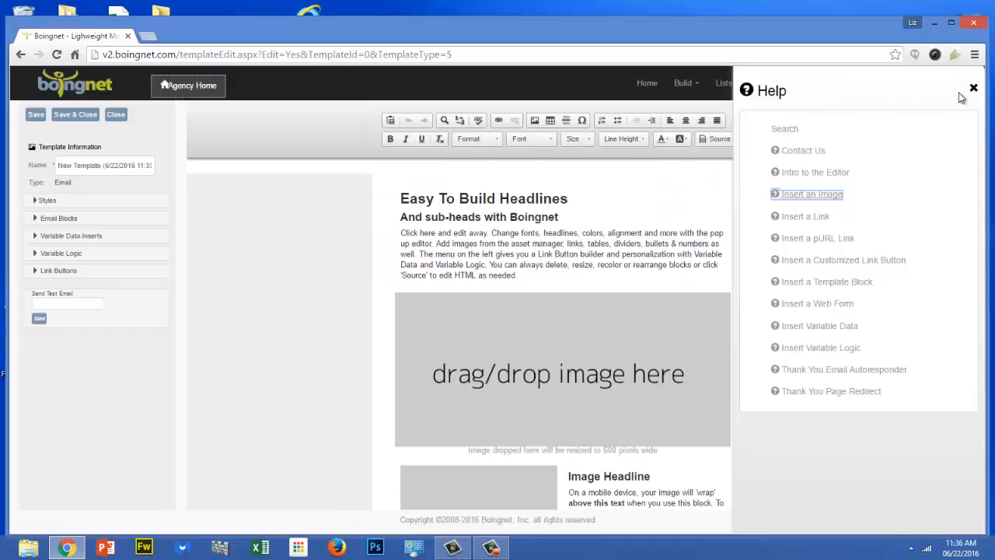
left_click(972, 89)
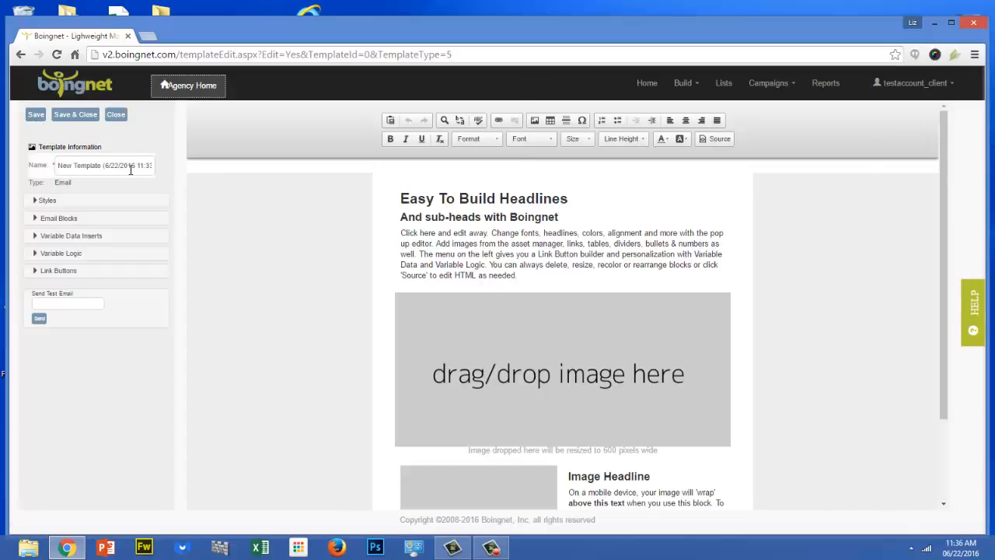
- Clear the default name of the new email template
left_click_drag(58, 165, 231, 166)
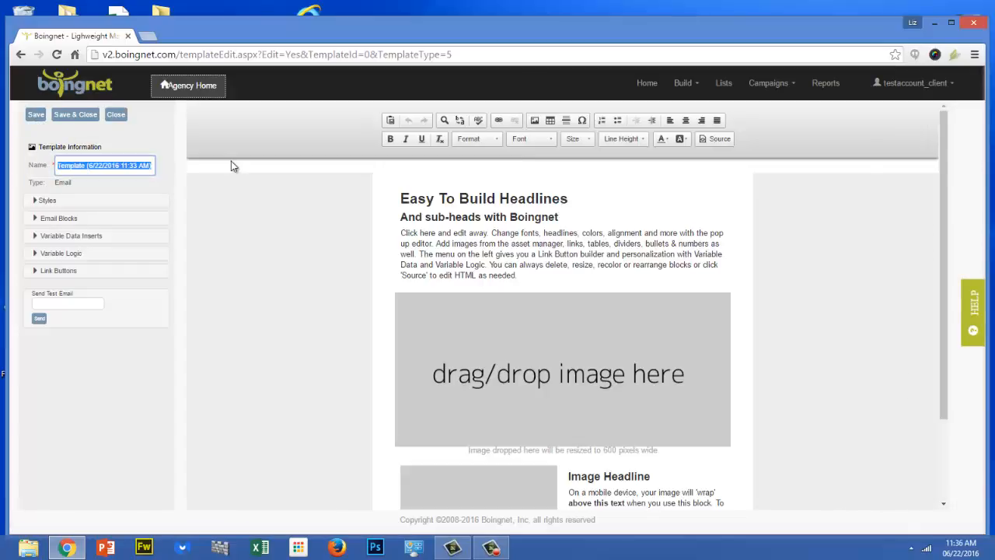
key("BackSpace")
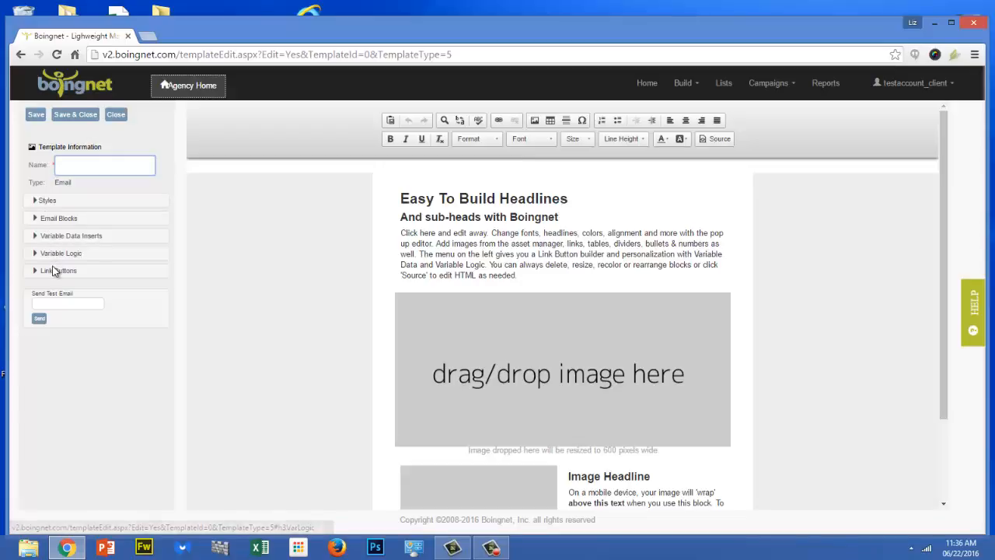
left_click(90, 271)
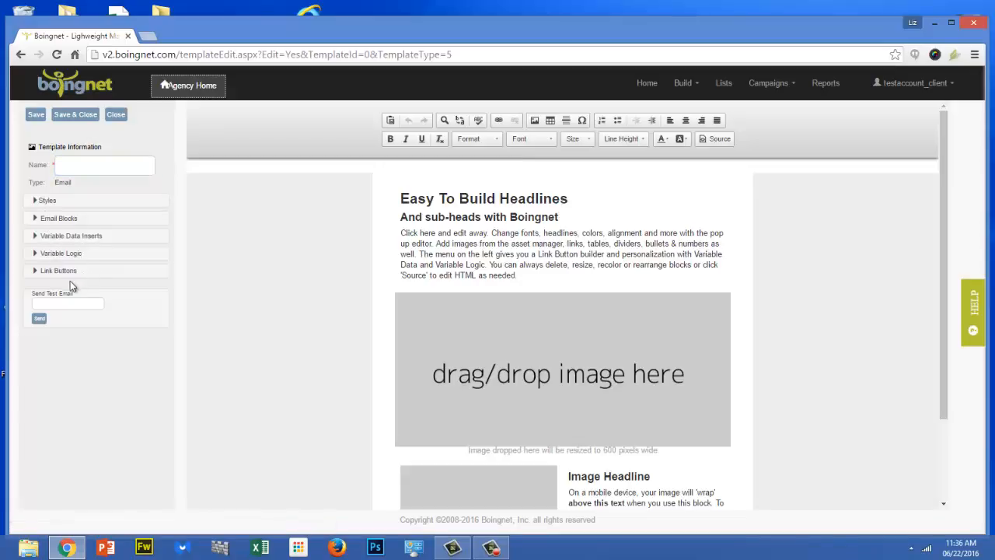
- Place the cursor in the first text block and look through the available fonts and font sizes
left_click(36, 305)
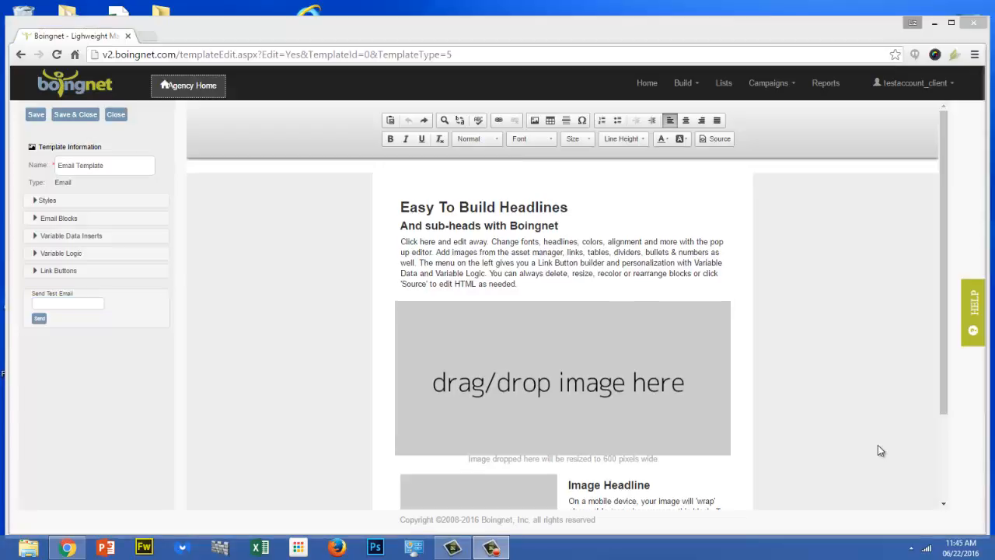
left_click(677, 263)
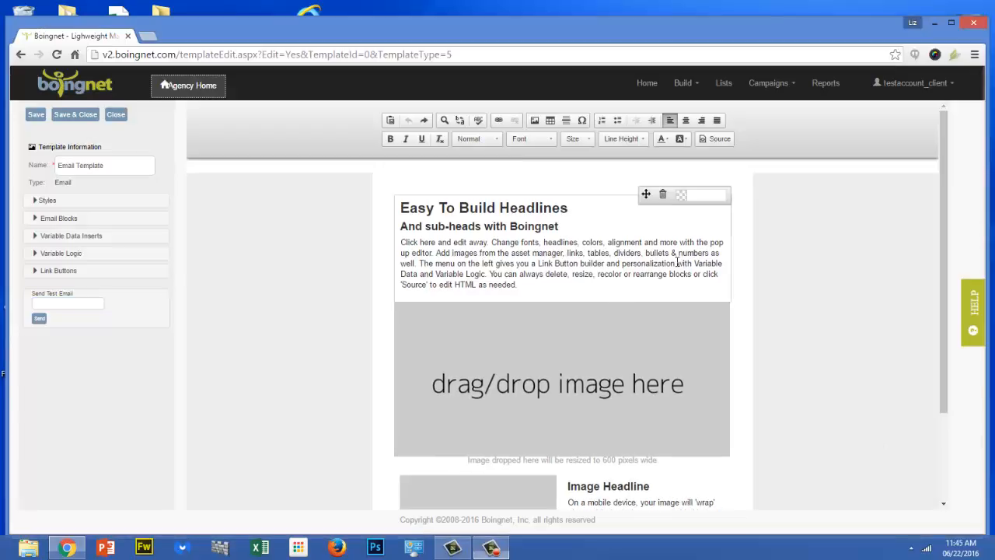
left_click(676, 263)
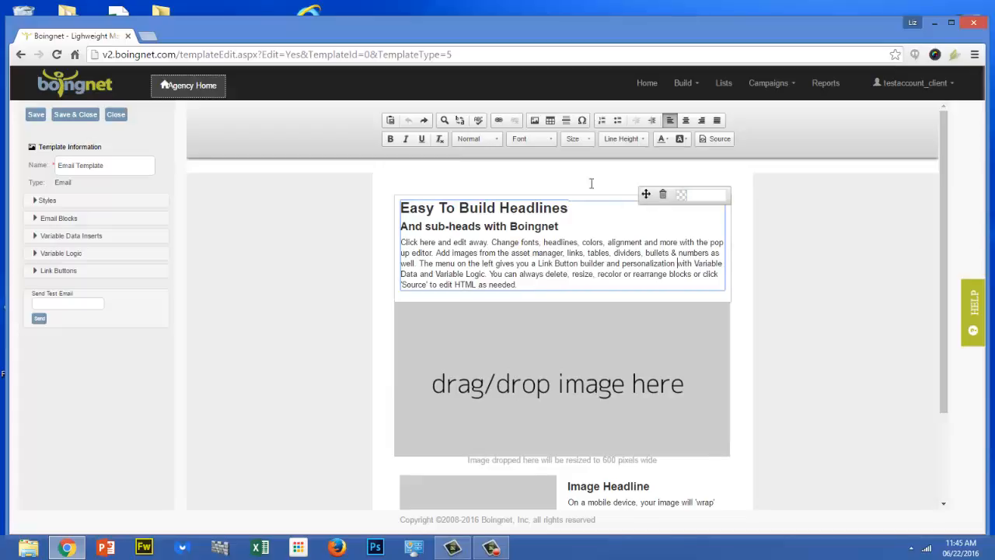
left_click(551, 142)
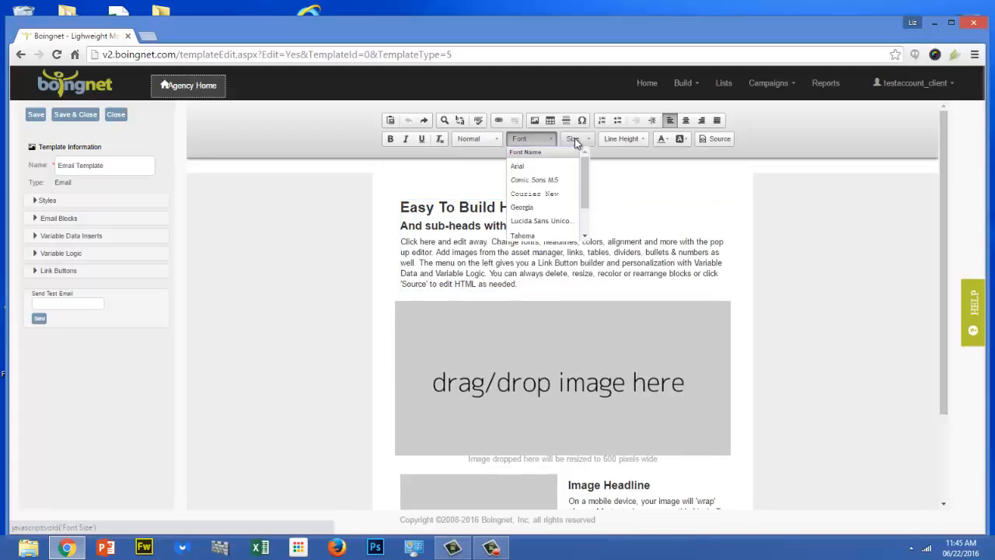
left_click(588, 139)
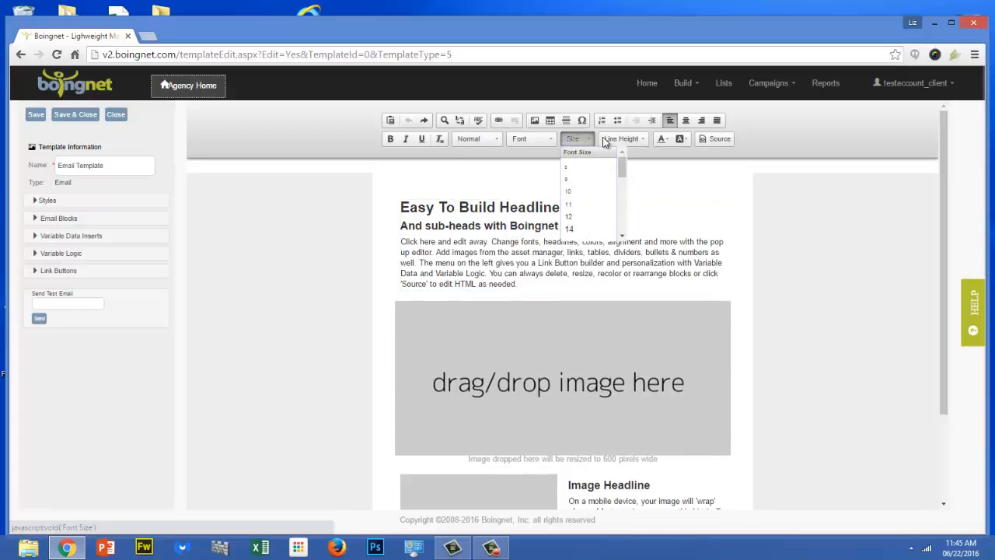
left_click(520, 284)
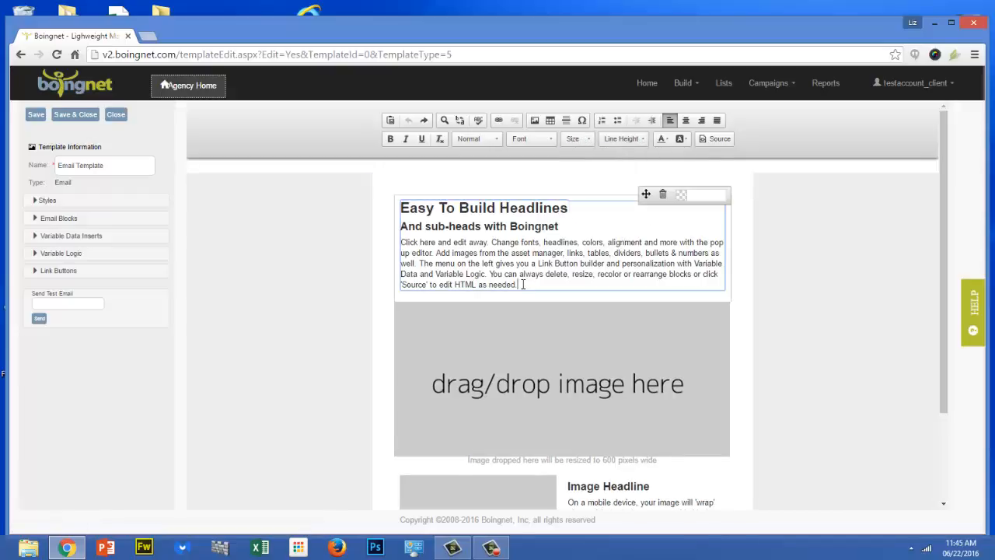
- Set the line height of the body paragraph under the sub-head to 25px, and undo the change
left_click_drag(519, 283, 401, 239)
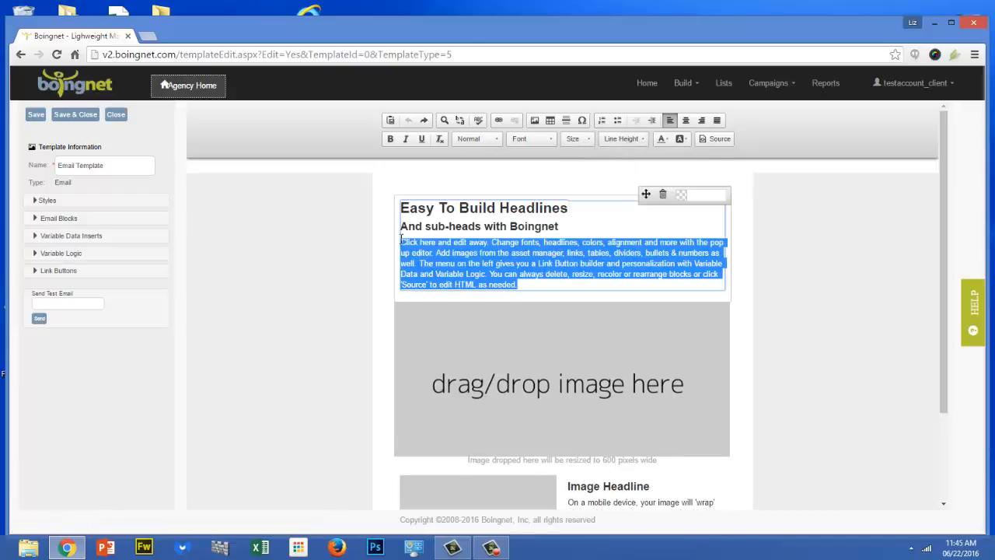
left_click(622, 138)
mouse_move(677, 166)
left_mouse_down()
mouse_move(676, 182)
mouse_move(676, 168)
left_mouse_up()
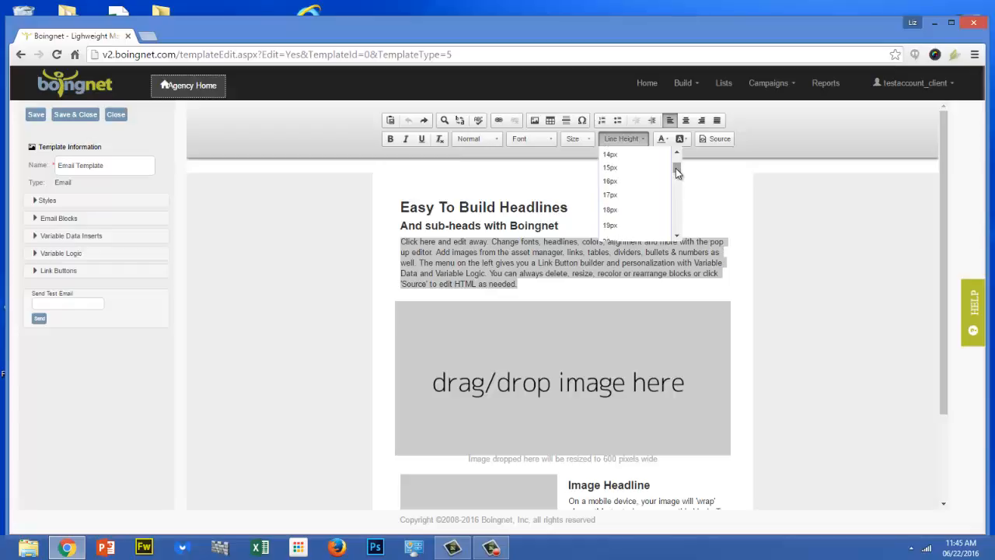
left_click(677, 238)
left_click(677, 238)
left_click(645, 228)
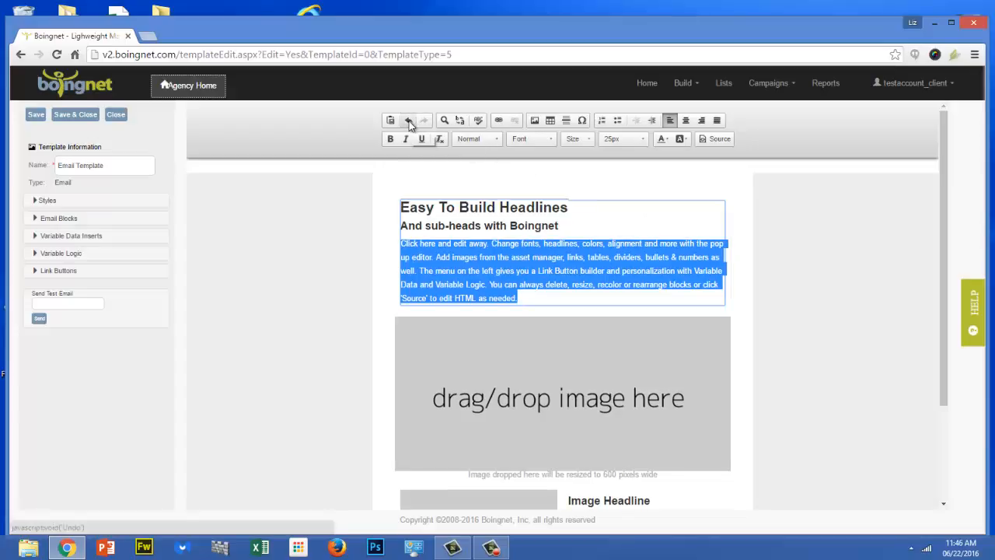
left_click(408, 121)
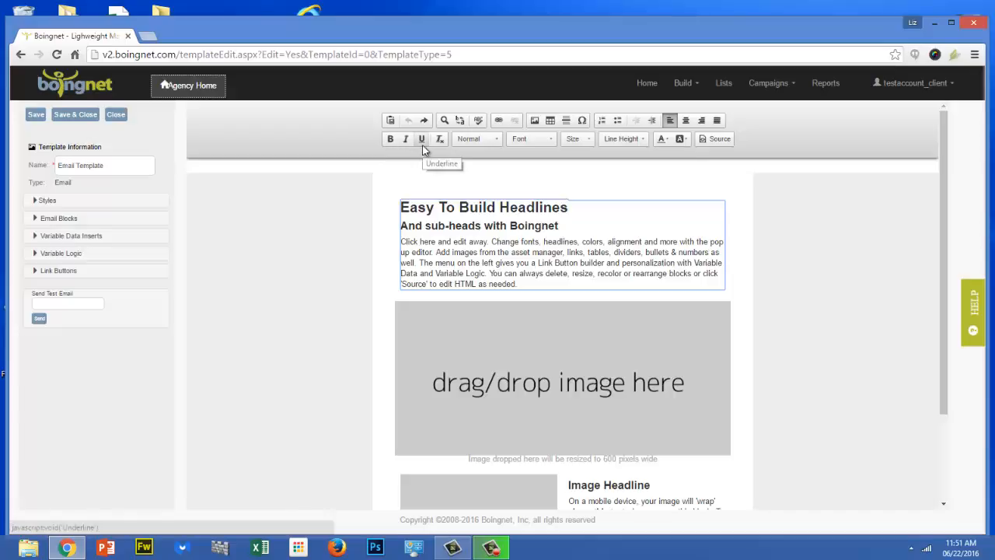
- View the HTML source of the headline text block and close it without editing
left_click(668, 143)
left_click(669, 220)
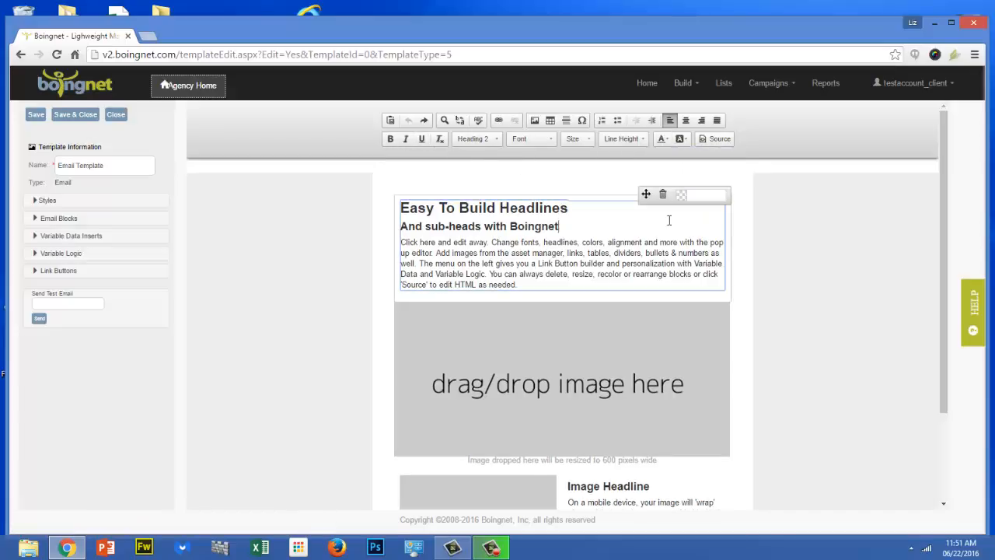
left_click(715, 140)
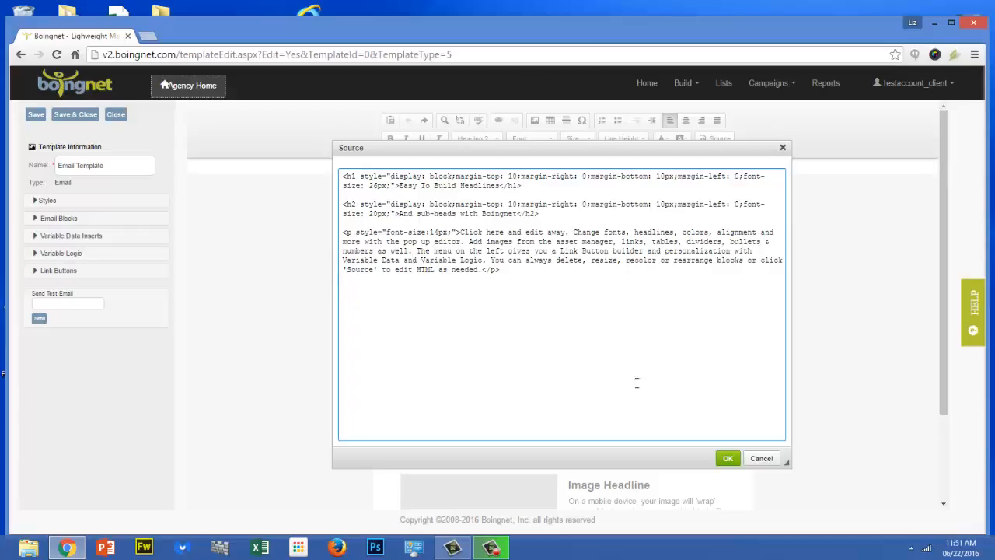
left_click(729, 459)
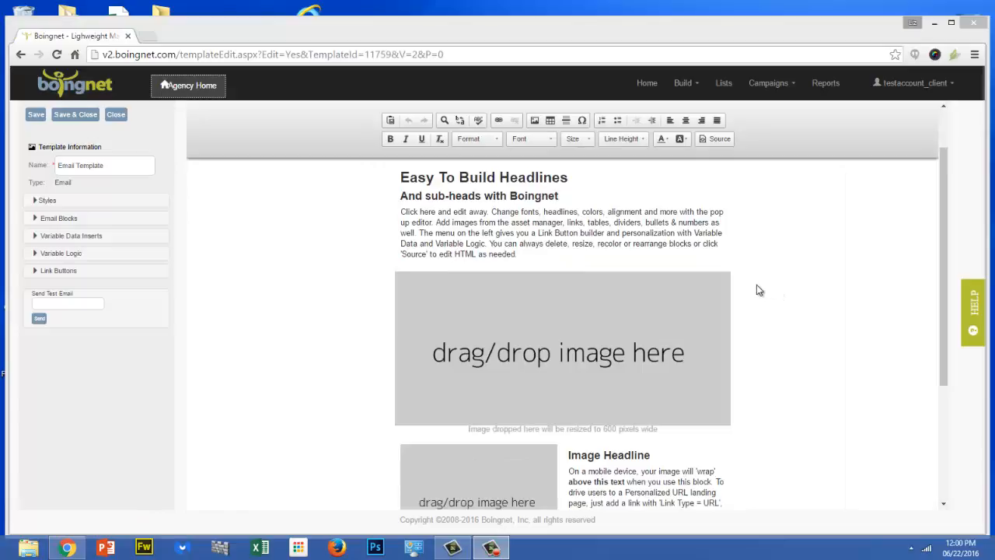
- Set the email background color to medium blue #5f8cbf and the email background padding to 20 pixels
left_click(46, 201)
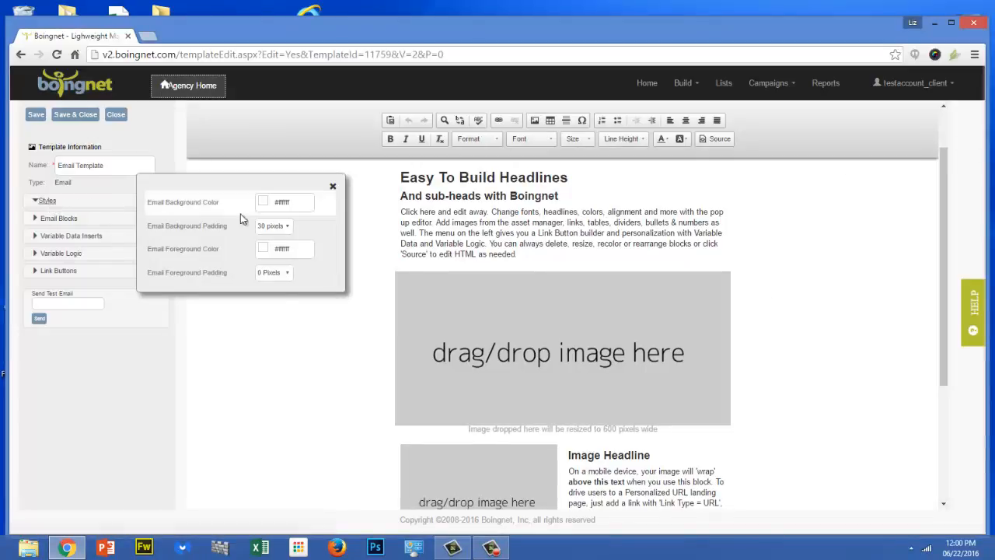
left_click(276, 200)
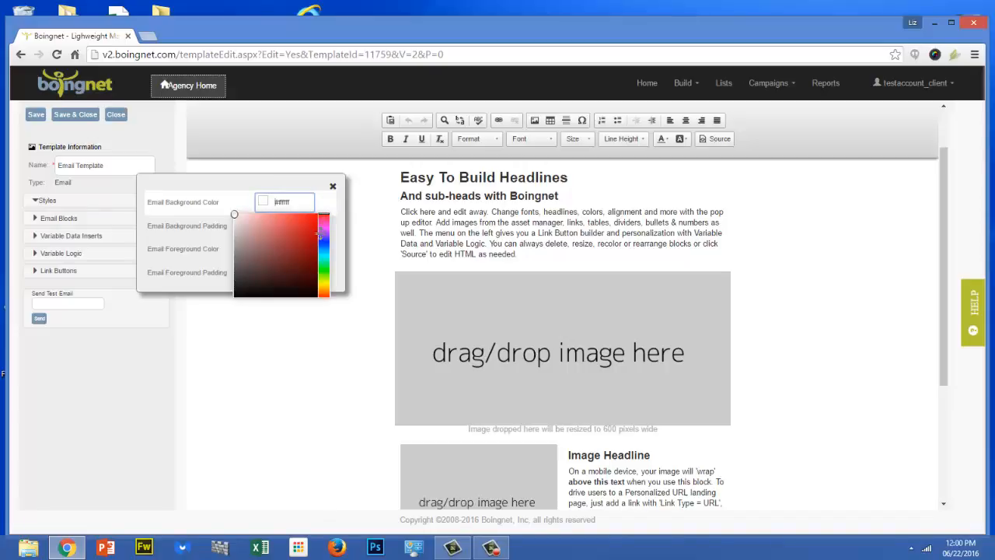
left_click(324, 245)
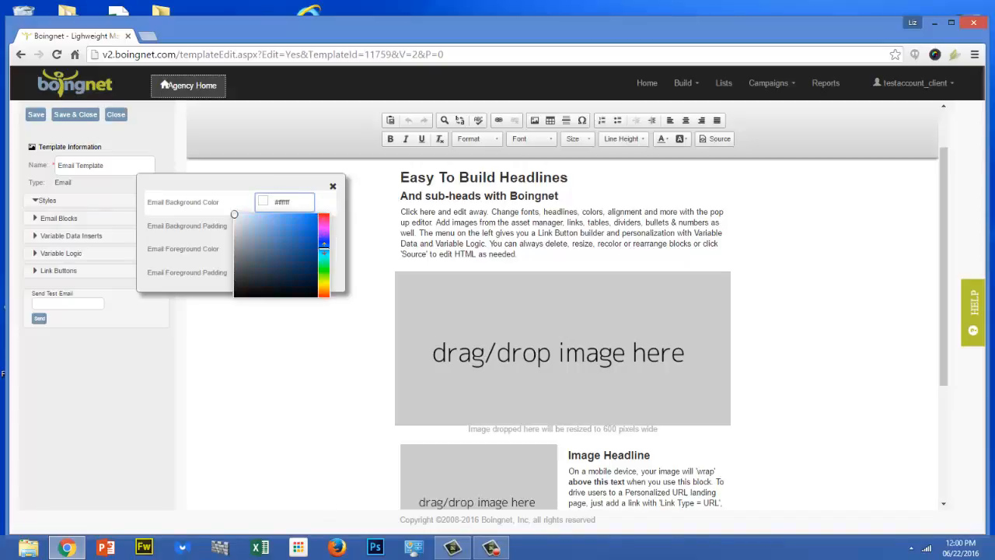
left_click(267, 217)
left_click(267, 234)
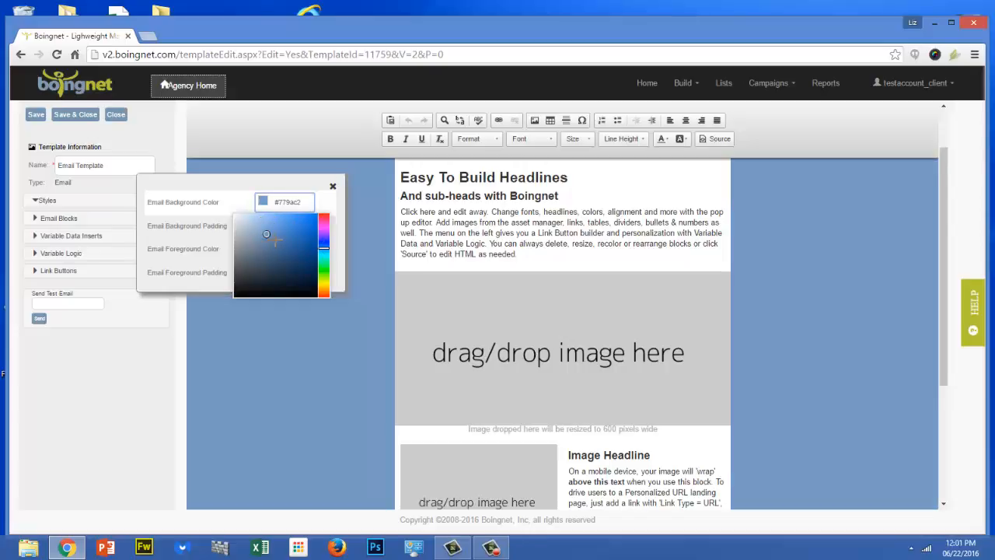
left_click(275, 241)
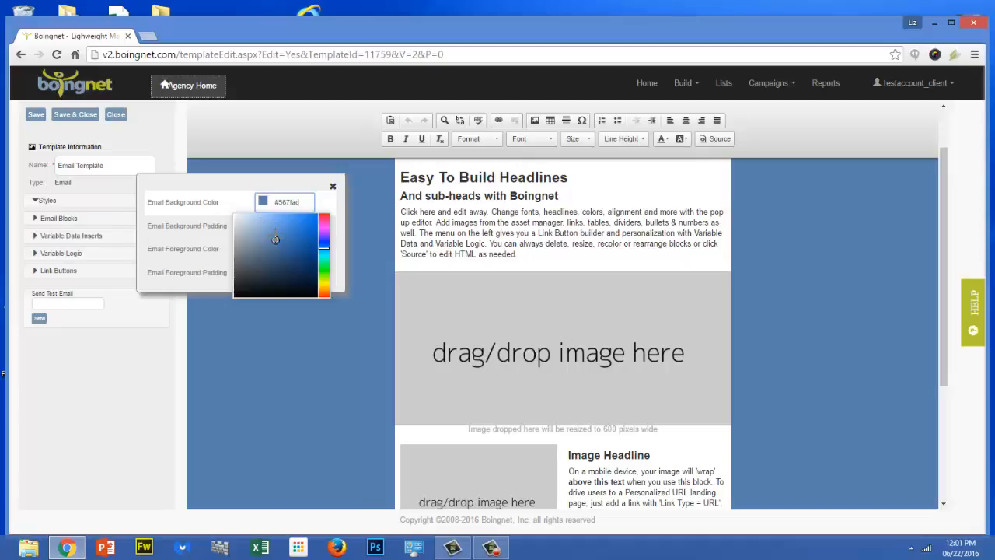
left_click(275, 235)
key("Tab")
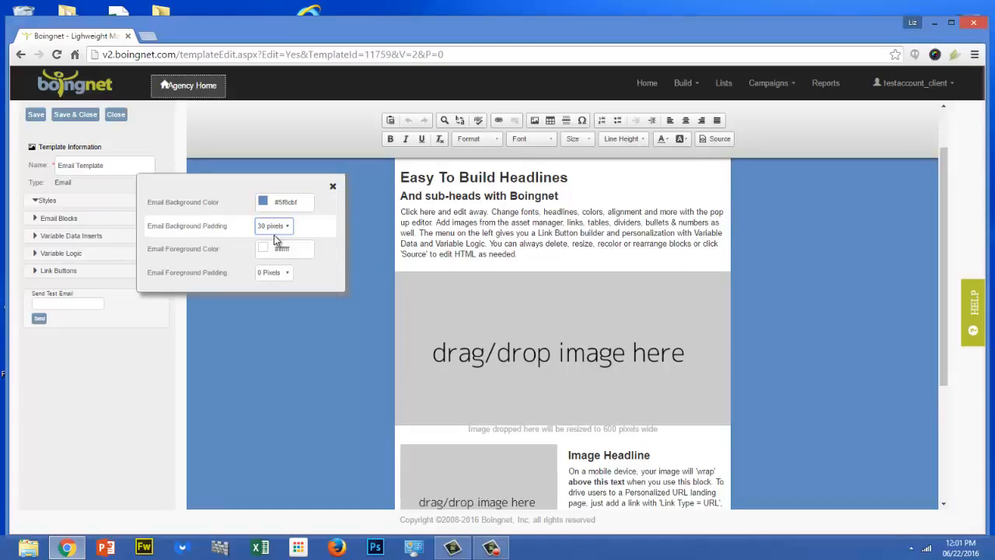
left_click(287, 227)
left_click(281, 265)
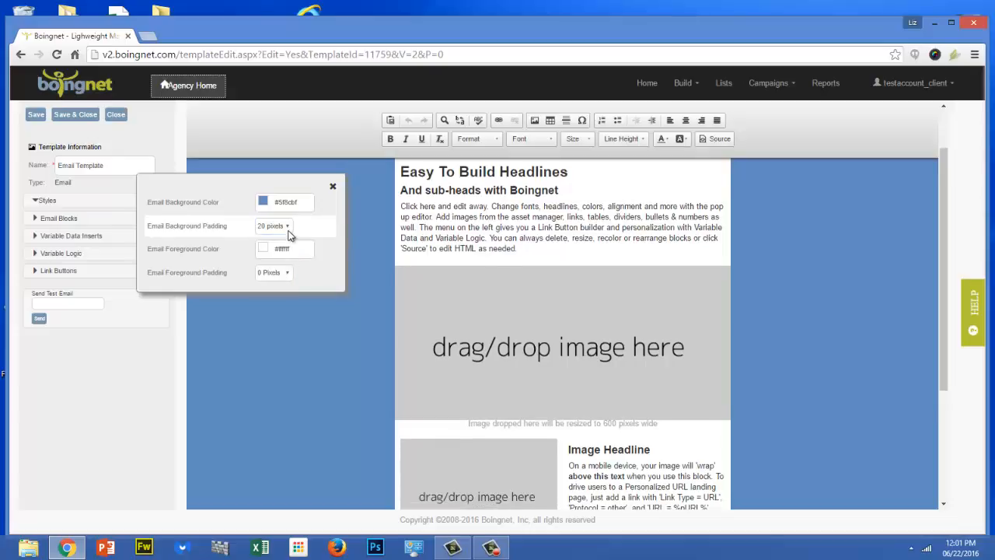
- Set the email foreground color to pale blue #ccd1e6 and increase the email foreground padding
left_click(275, 248)
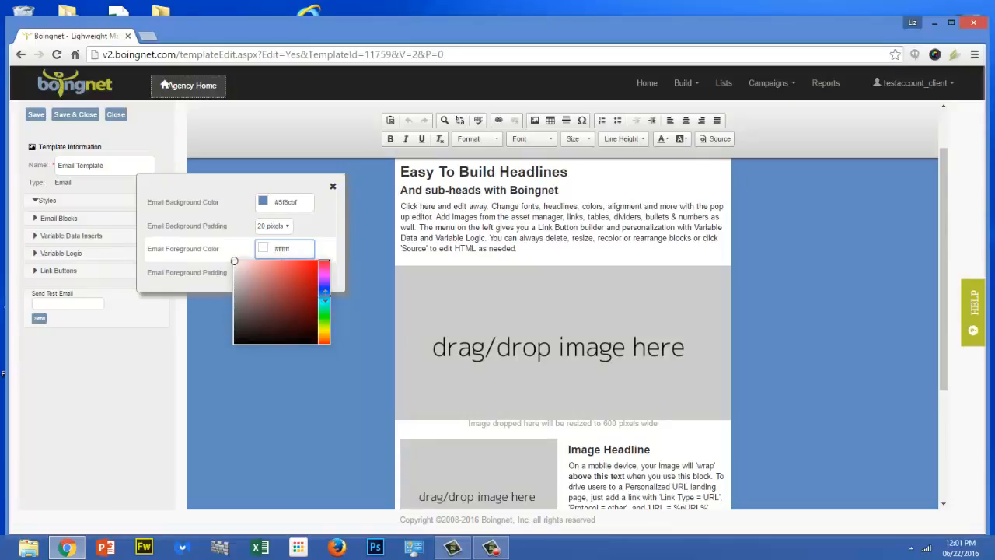
left_click(326, 291)
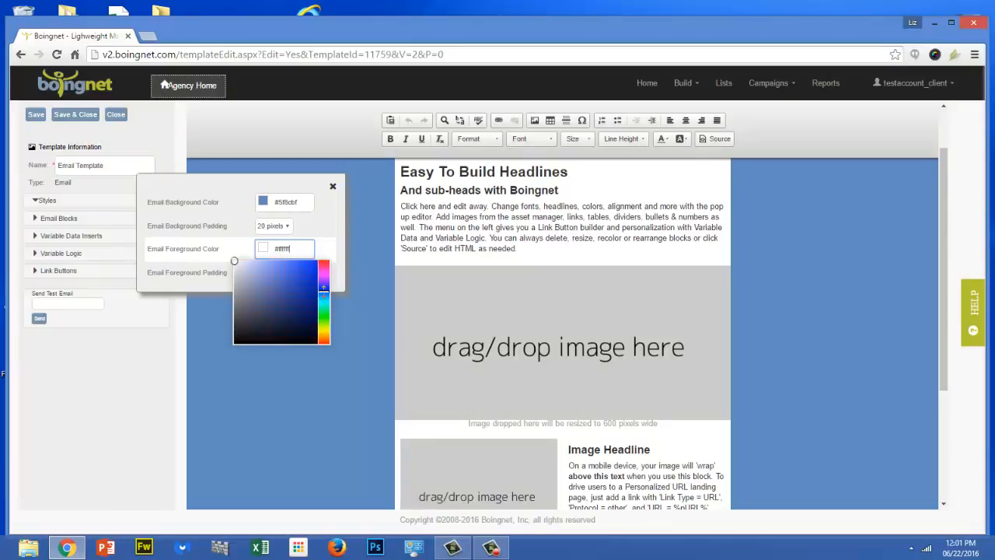
left_click(255, 268)
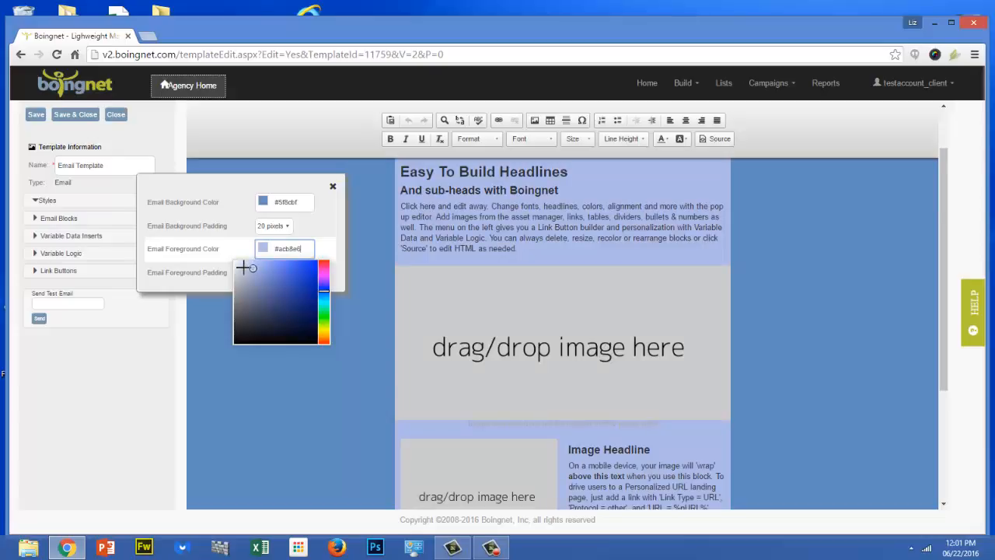
left_click(243, 268)
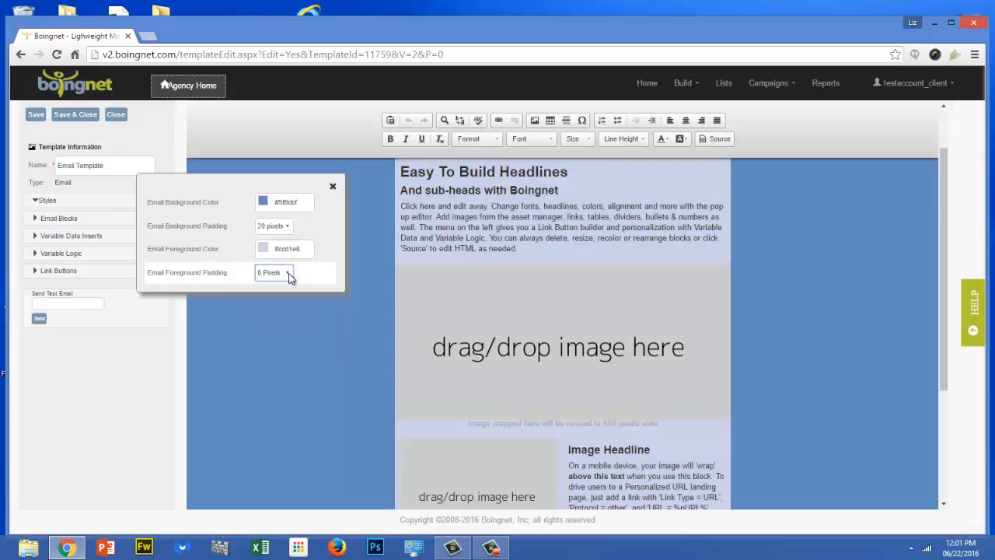
left_click(289, 274)
left_click(271, 311)
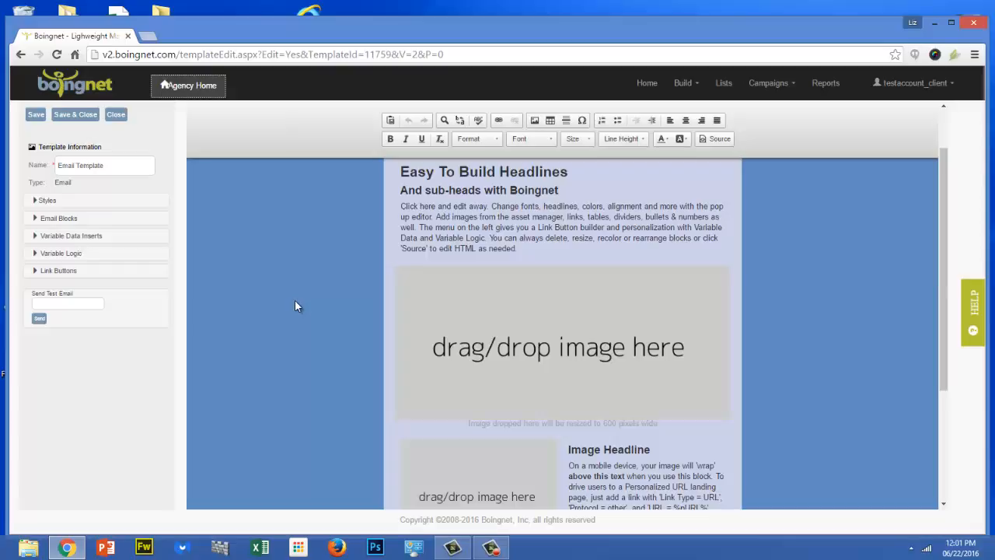
- Add a single-column text email block with the blue background #3660e0 to the template
left_click(65, 221)
left_click(233, 200)
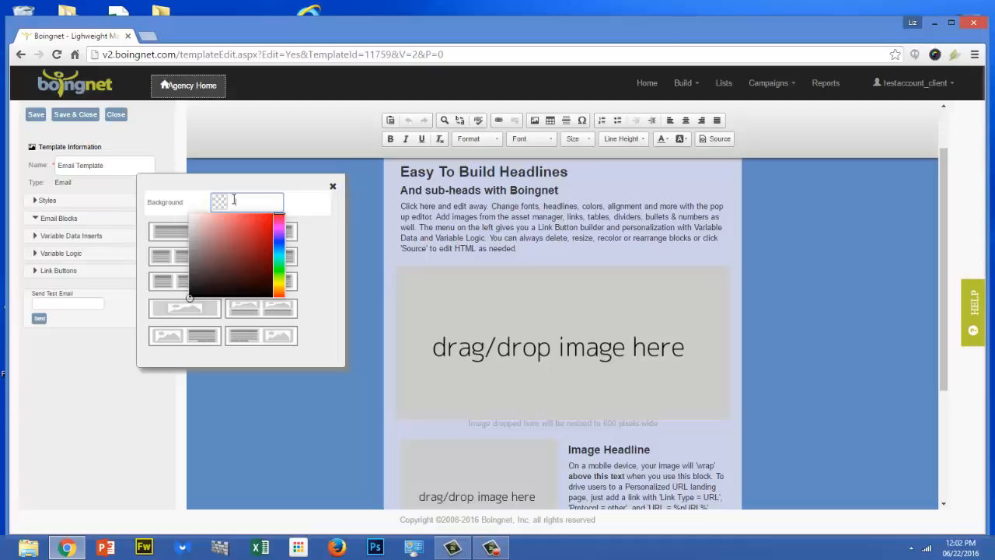
left_click(281, 243)
left_click(281, 244)
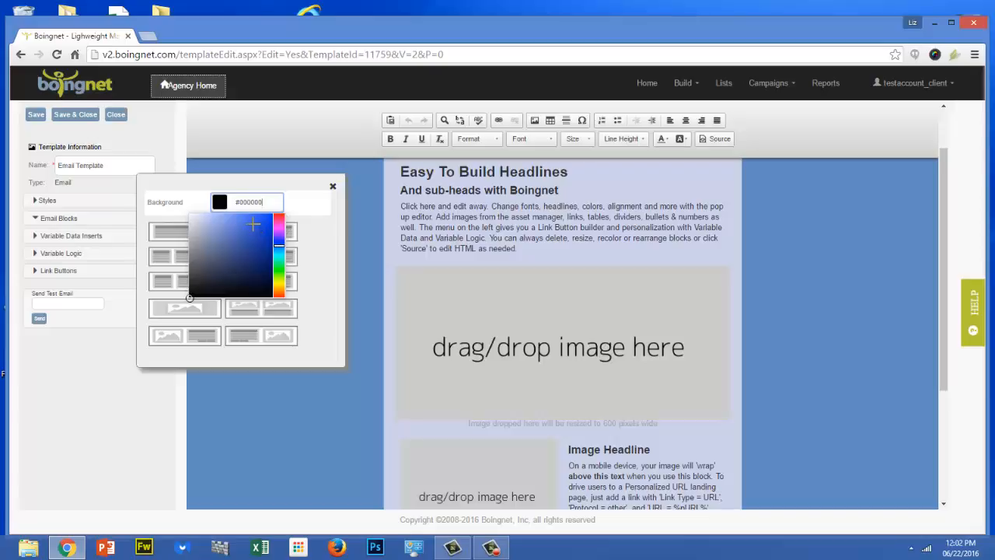
left_click(253, 225)
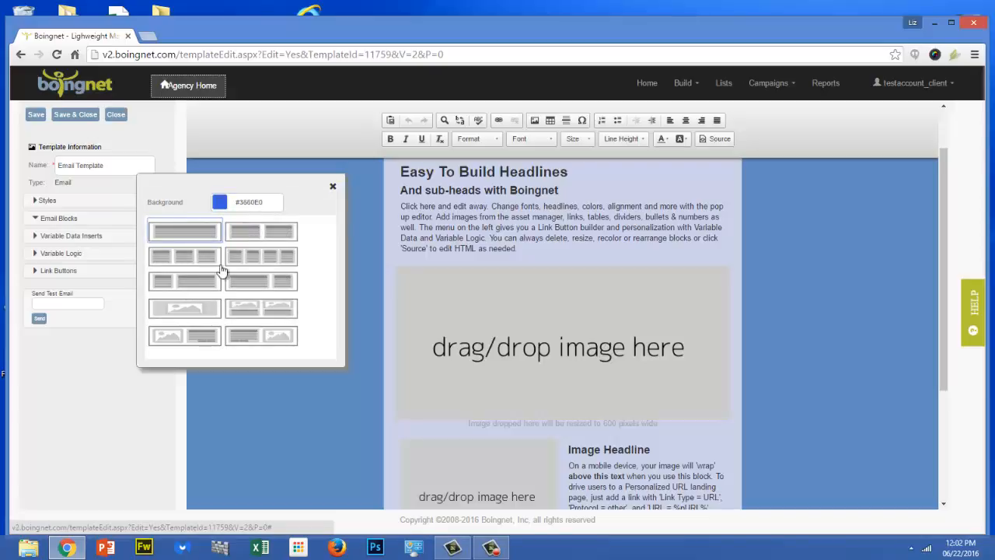
left_click(173, 230)
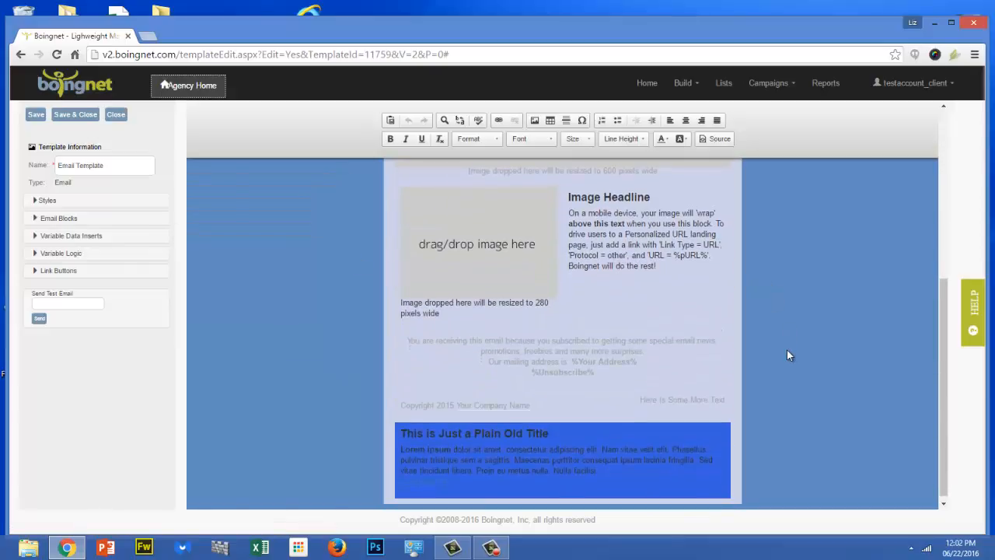
- Move the blue text block from the end of the email to directly above the Easy To Build Headlines block
mouse_move(646, 420)
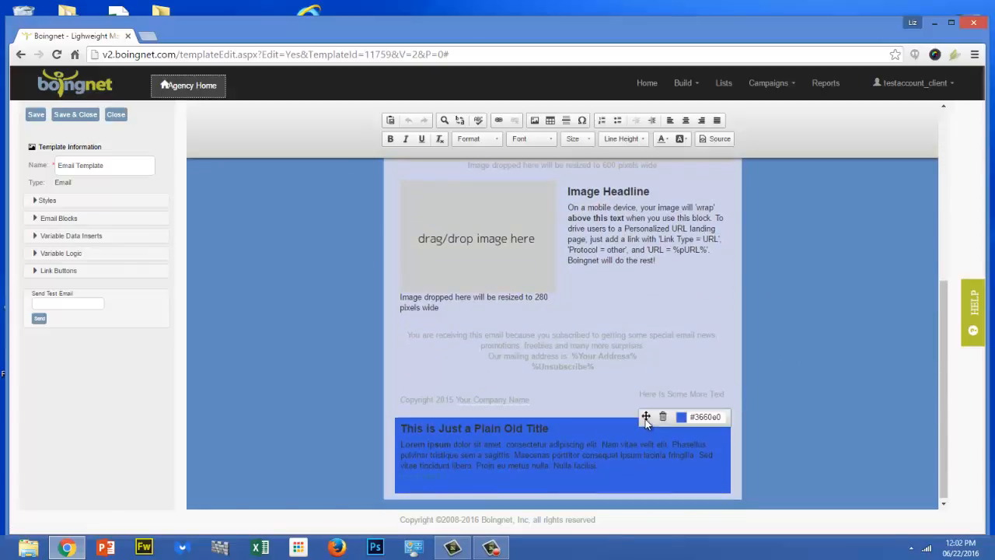
scroll(644, 419, "up", 5)
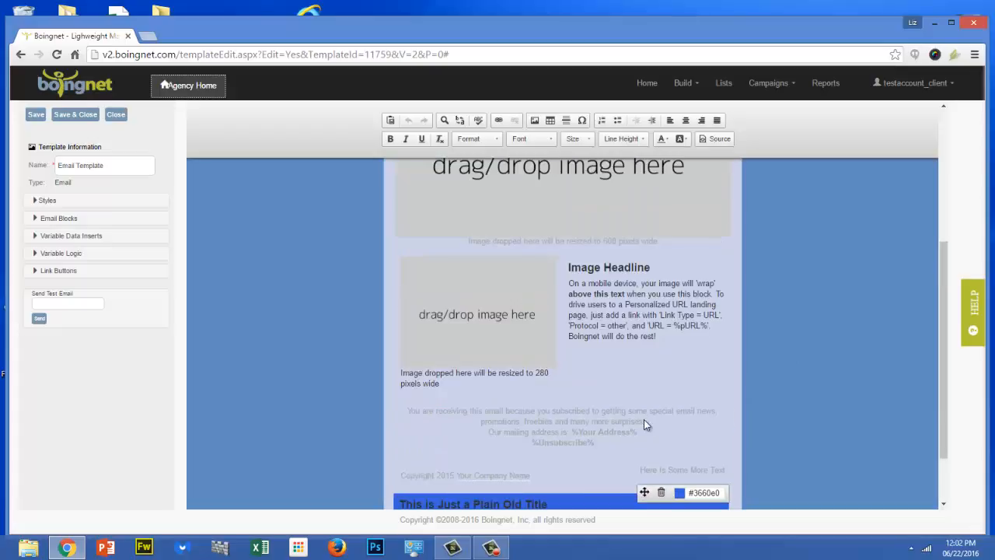
left_click_drag(643, 419, 646, 222)
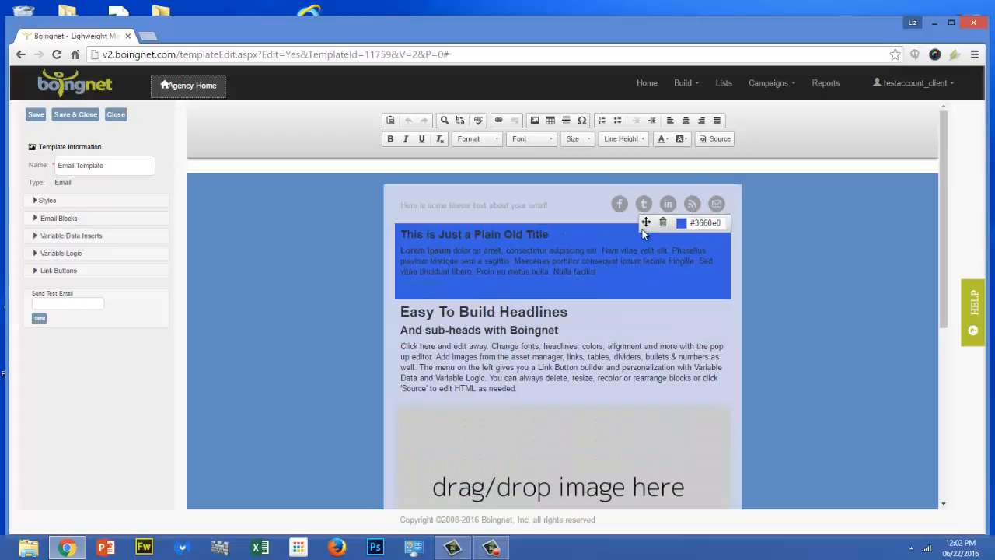
- Change the moved text block's background color to #5372d6, and delete that block from the email
left_click(689, 222)
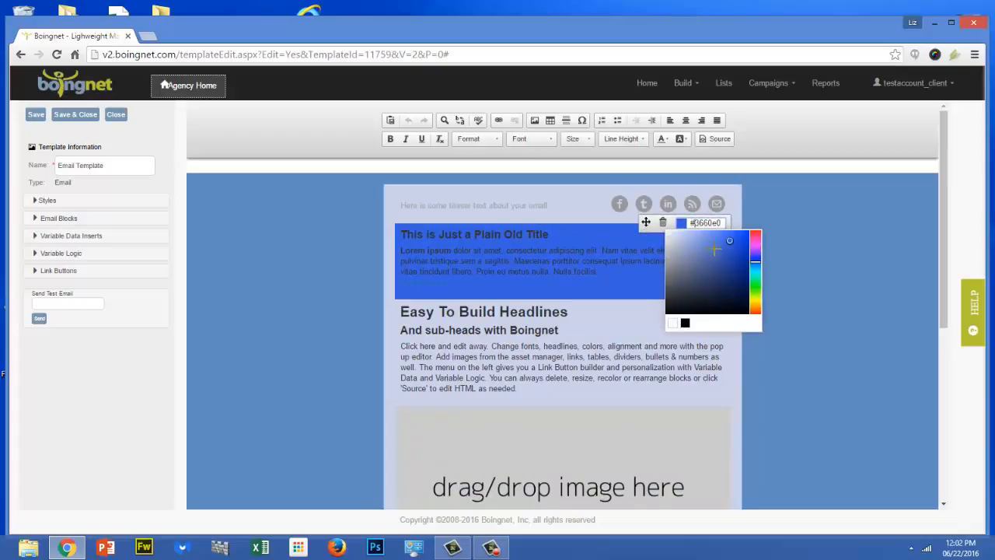
left_click(713, 248)
left_click(639, 286)
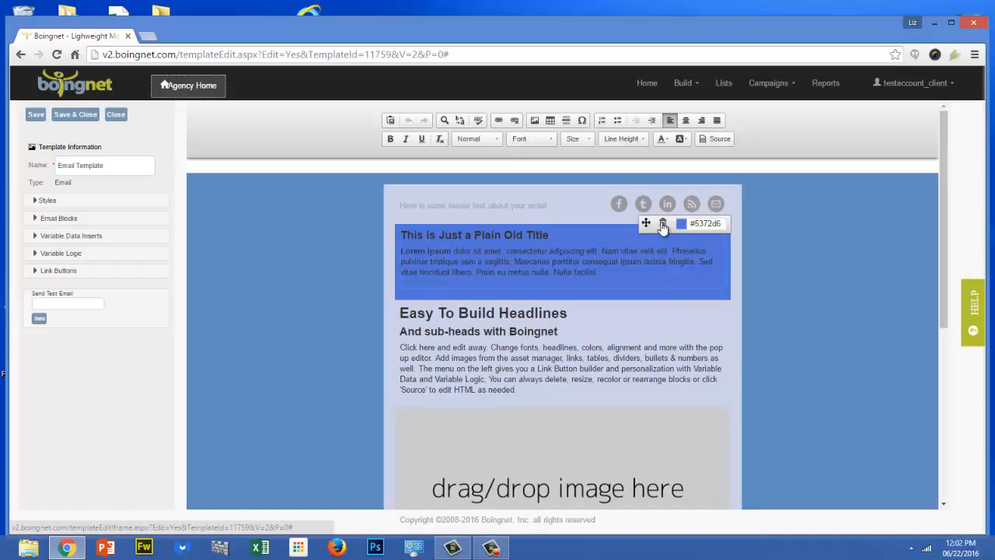
left_click(664, 224)
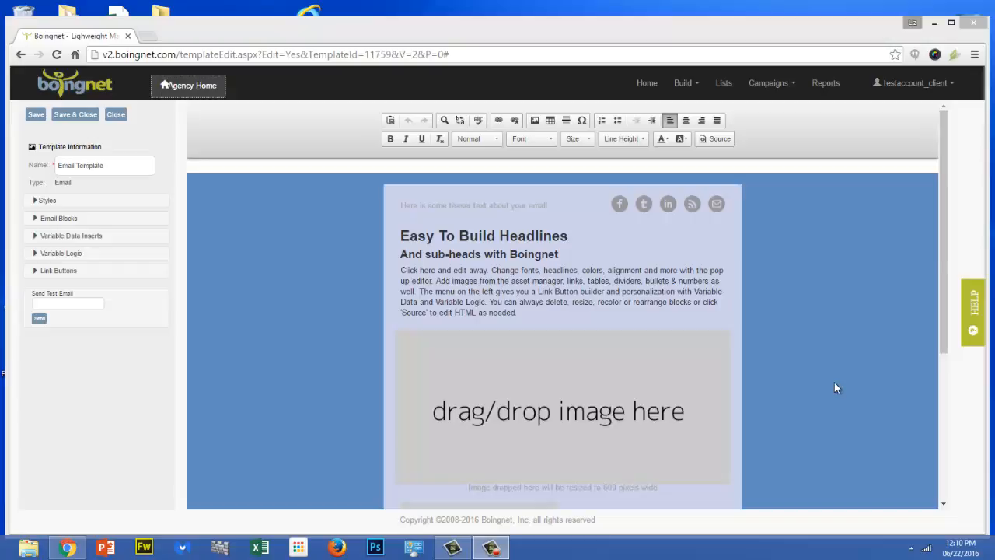
- Replace the large placeholder image below the headline block with MountainRoad1200.jpg from the server's Image folder
left_click(591, 420)
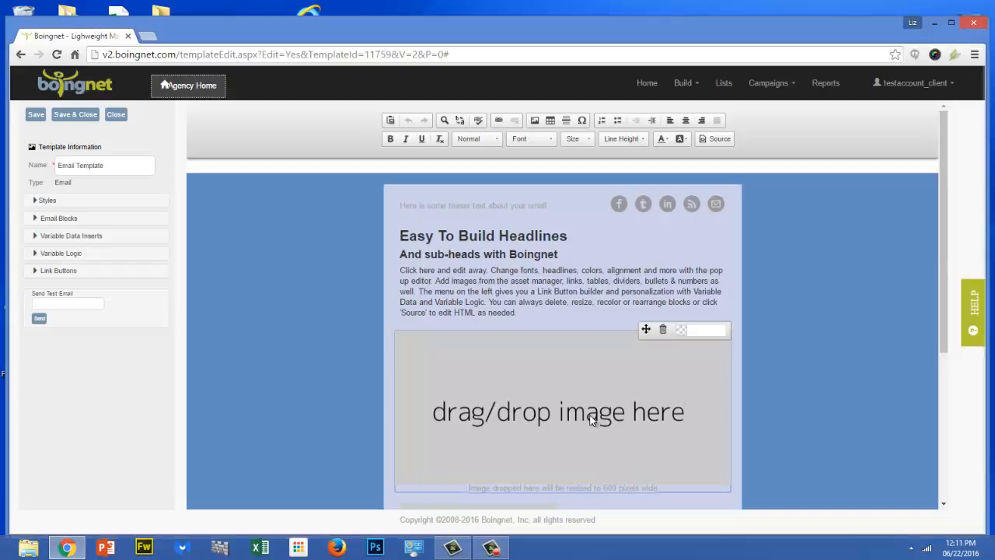
scroll(736, 392, "down", 2)
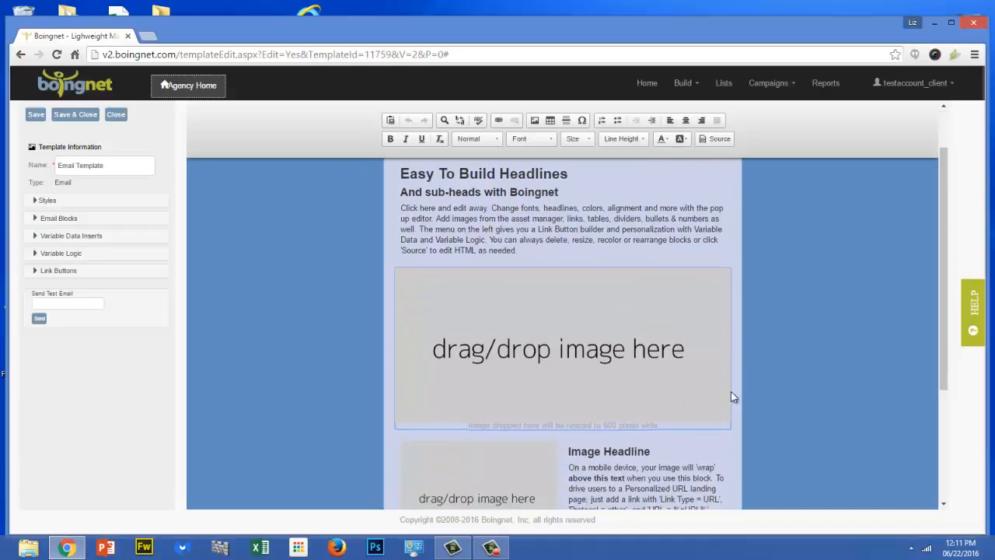
left_click_drag(659, 424, 465, 426)
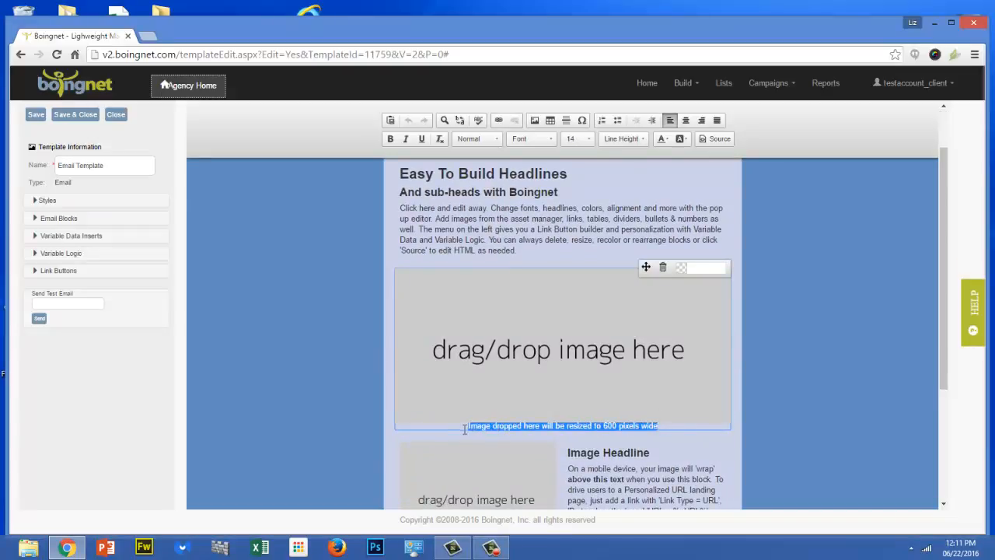
left_click(515, 400)
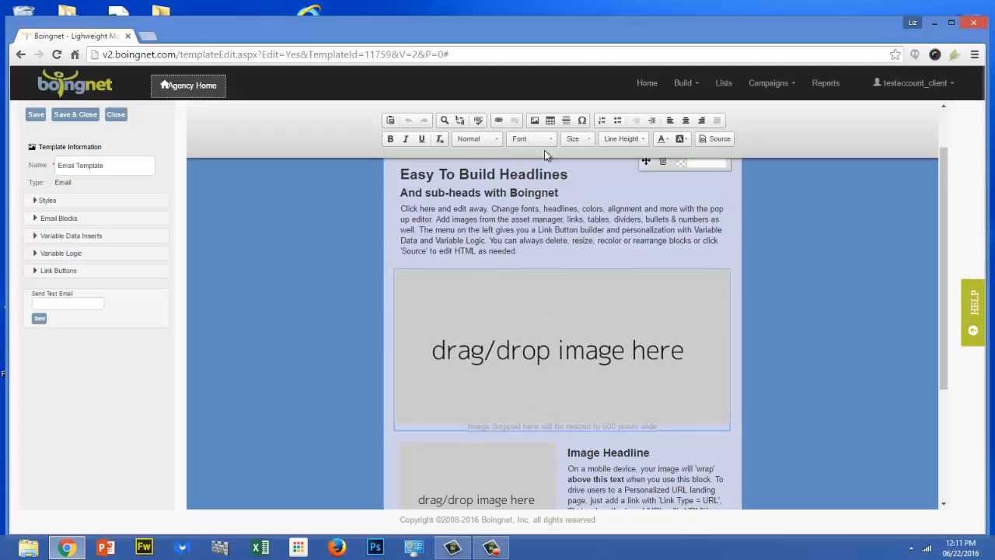
left_click(535, 121)
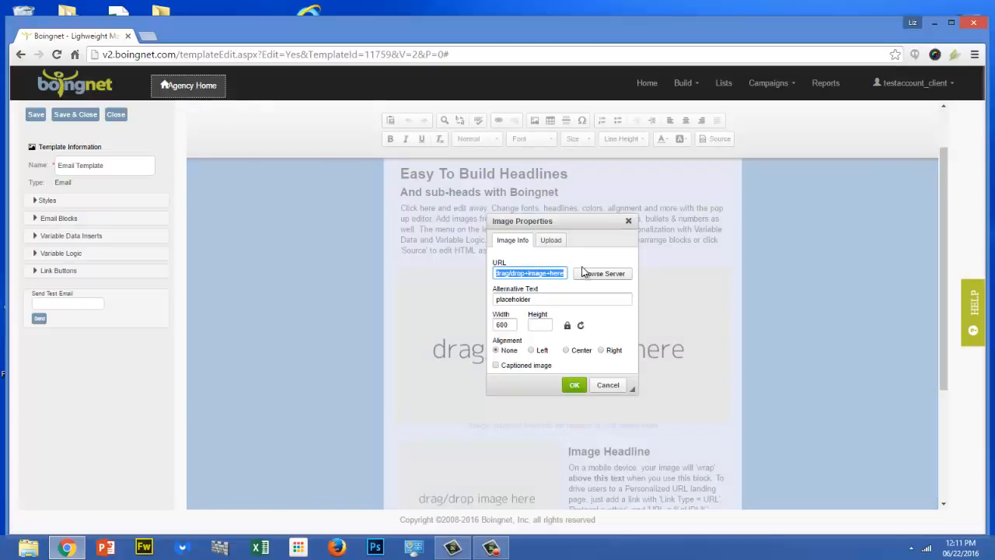
key("ctrl+v")
left_click(587, 276)
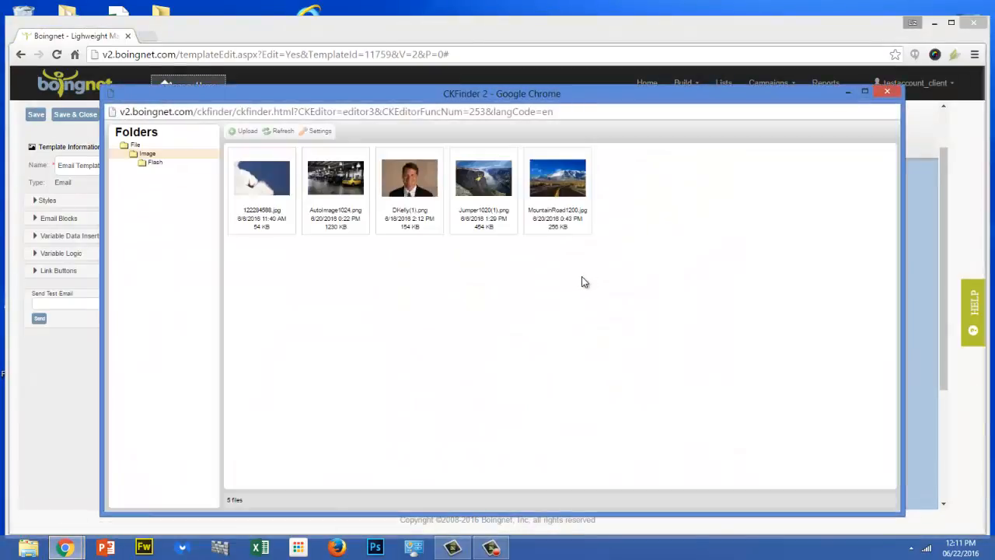
left_click(564, 178)
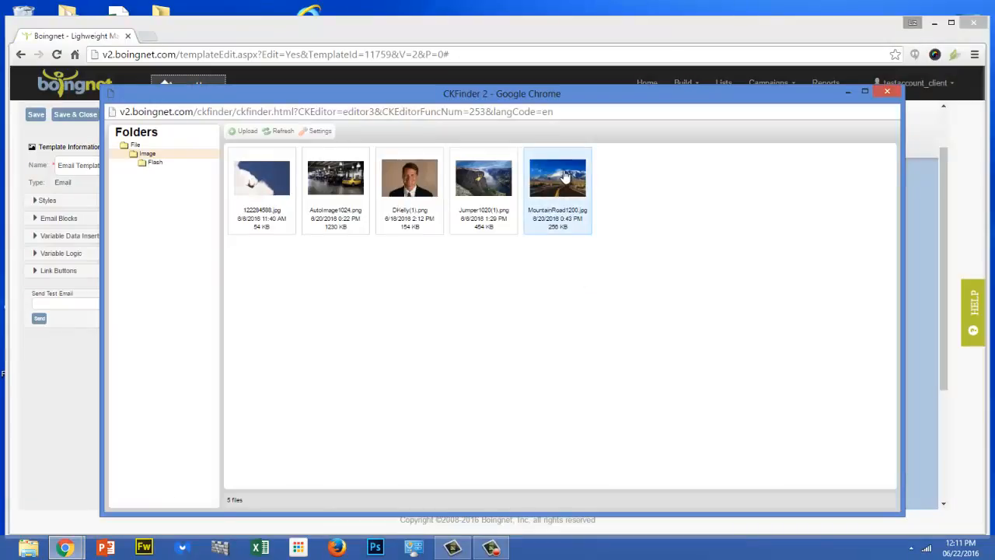
double_click(563, 179)
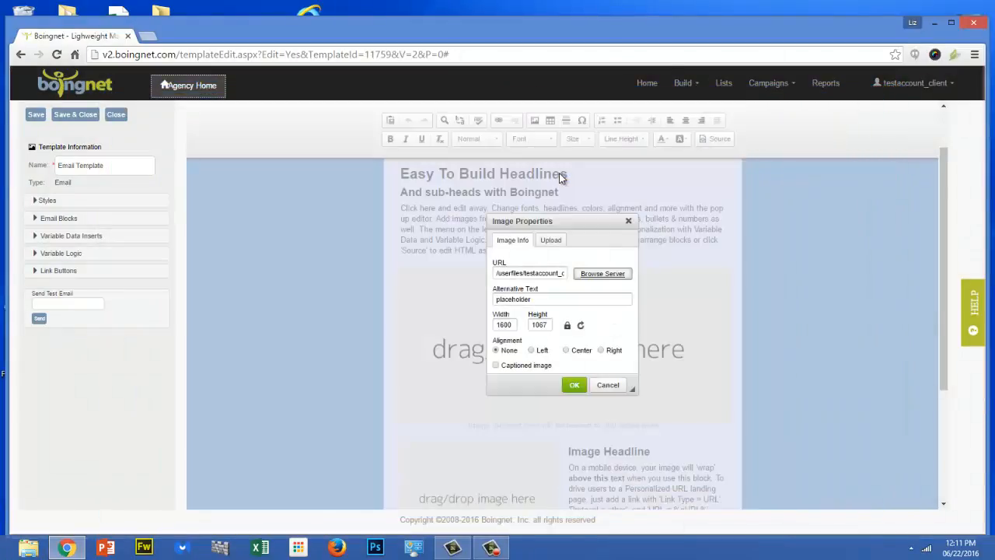
left_click(574, 385)
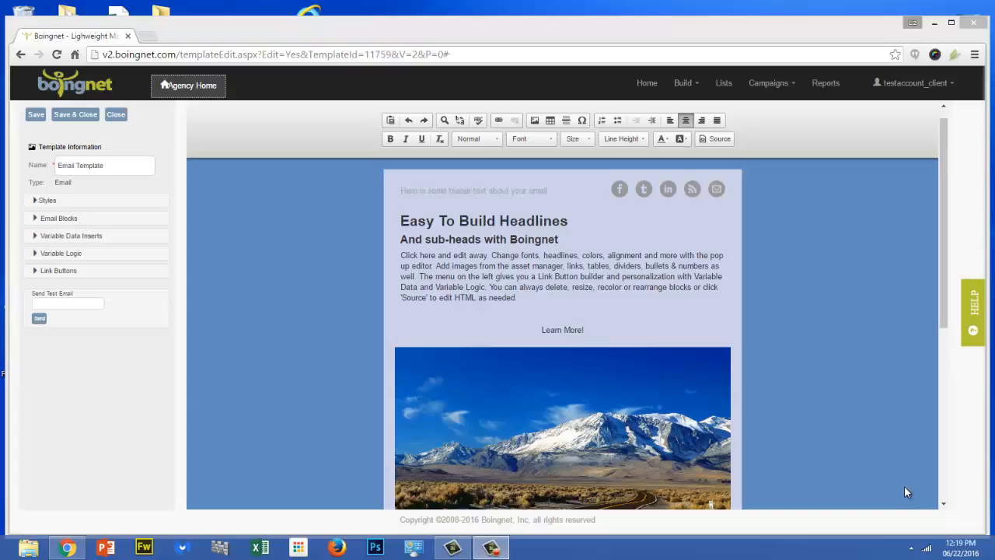
left_click_drag(585, 330, 526, 320)
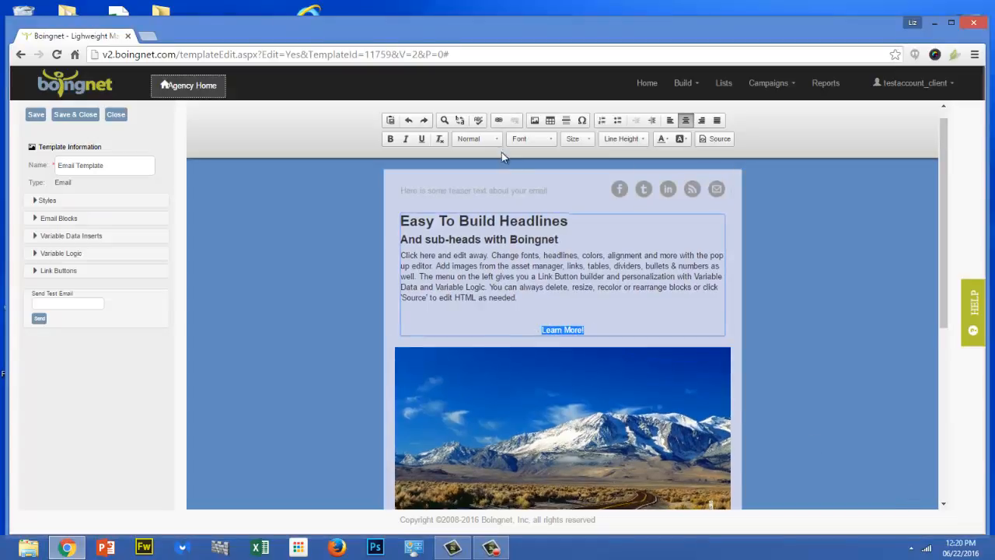
left_click(498, 121)
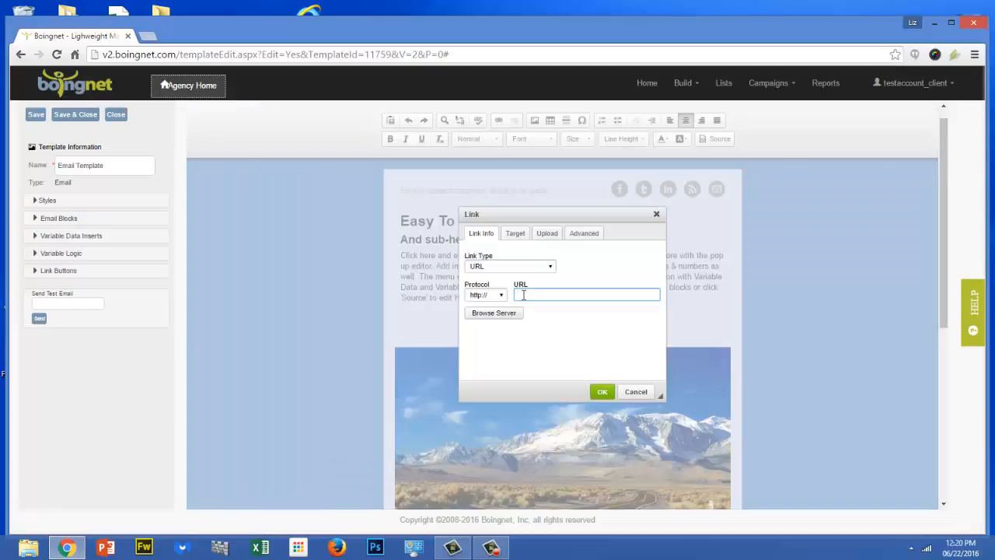
type("www")
type("ingnet.com")
left_click(608, 393)
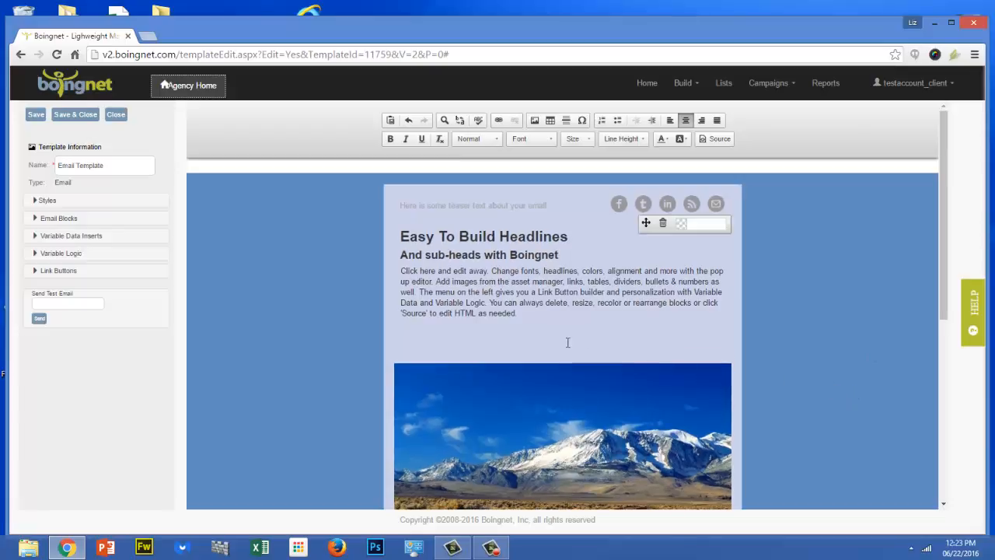
left_click(54, 272)
left_click(263, 202)
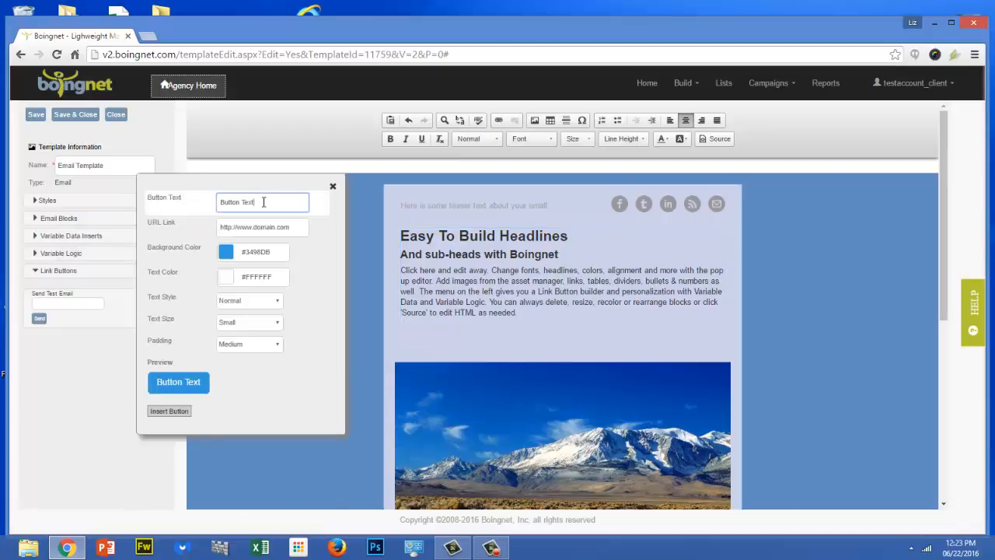
left_click_drag(264, 203, 217, 200)
key("BackSpace")
type("Learn")
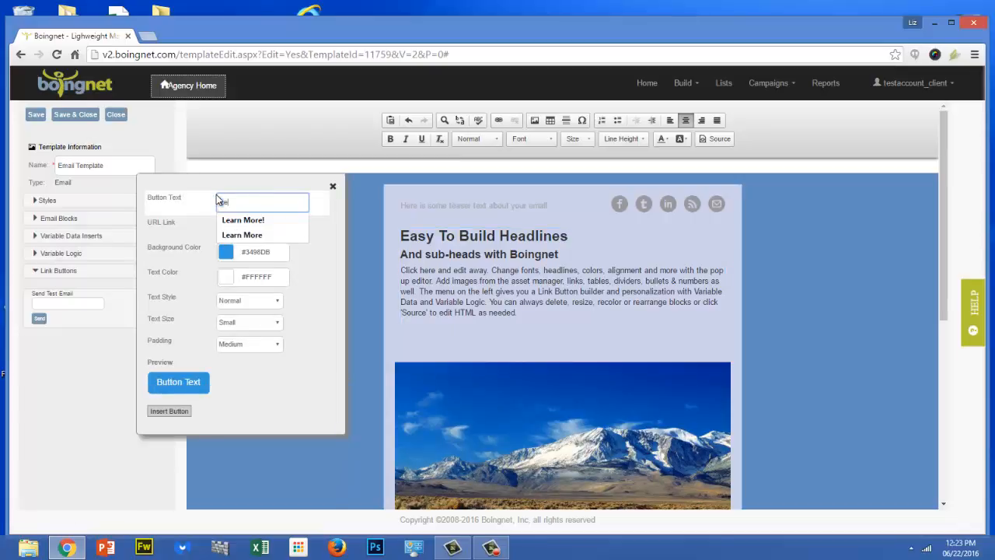
left_click(236, 220)
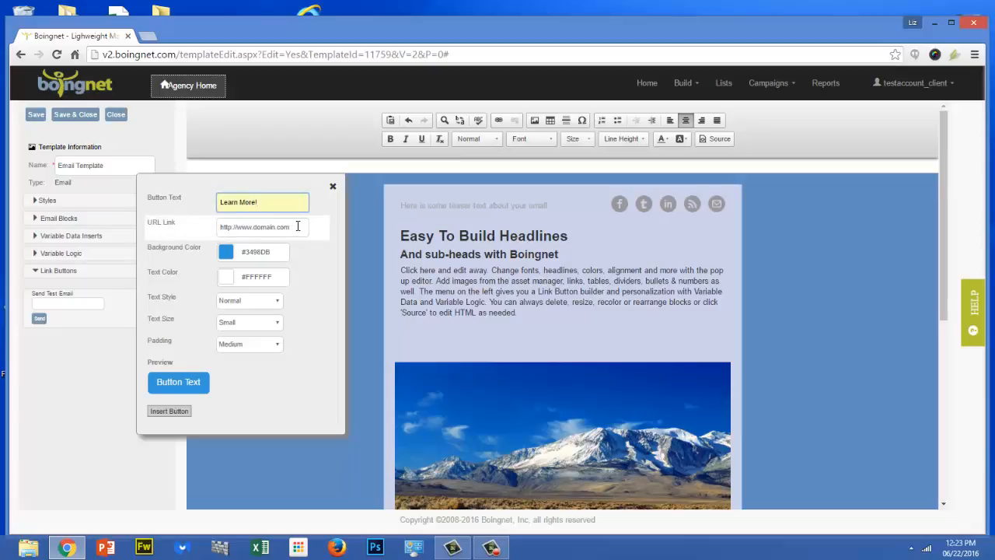
left_click_drag(298, 226, 252, 220)
key("BackSpace")
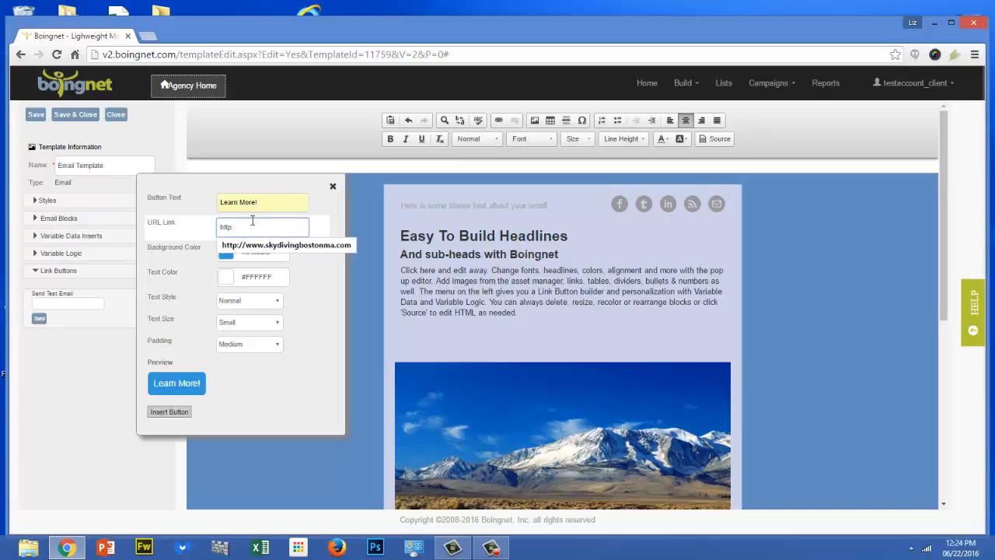
type("//www.bo")
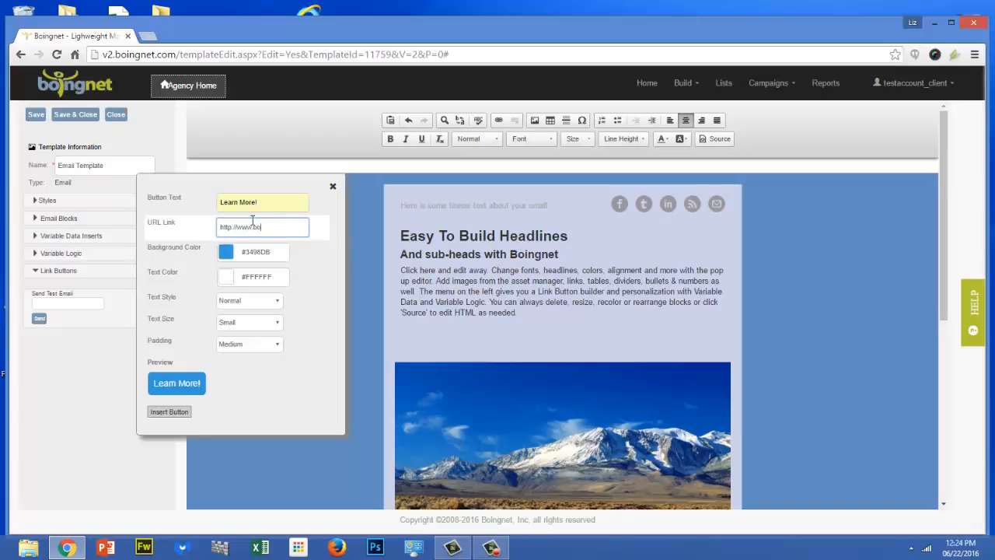
type("ingnet.com")
key("Tab")
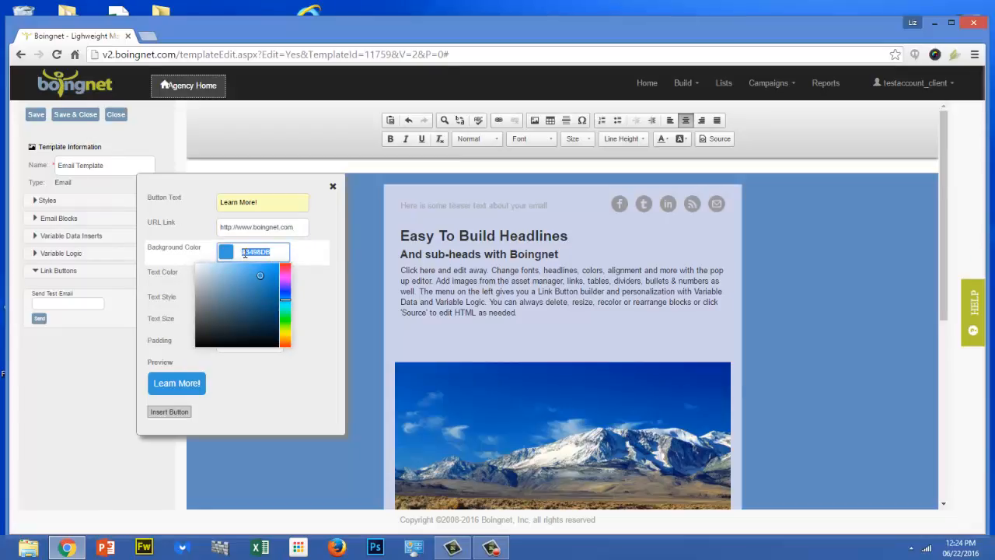
- Set the link button's background color to orange #F2621B
left_click(244, 253)
left_click(286, 343)
left_click(270, 267)
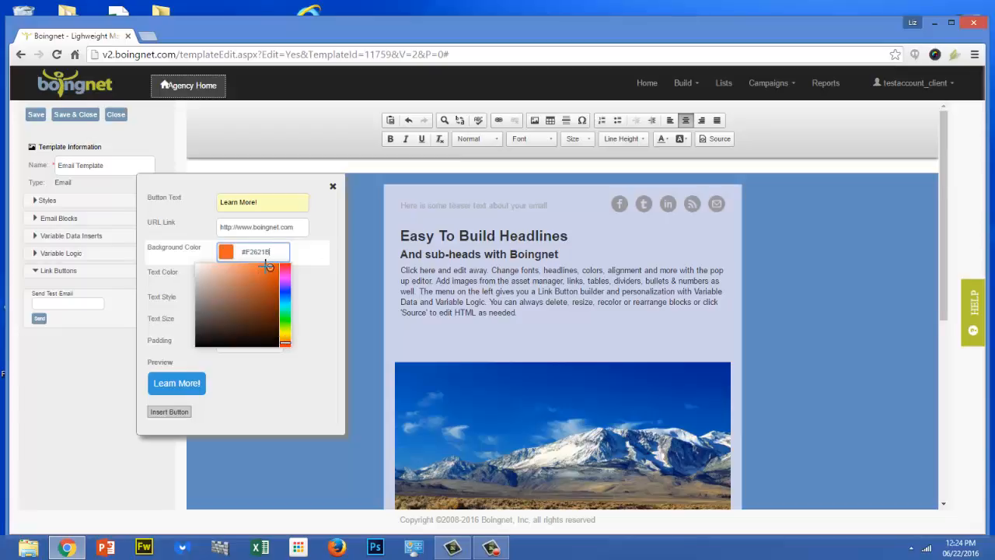
key("Tab")
key("Tab")
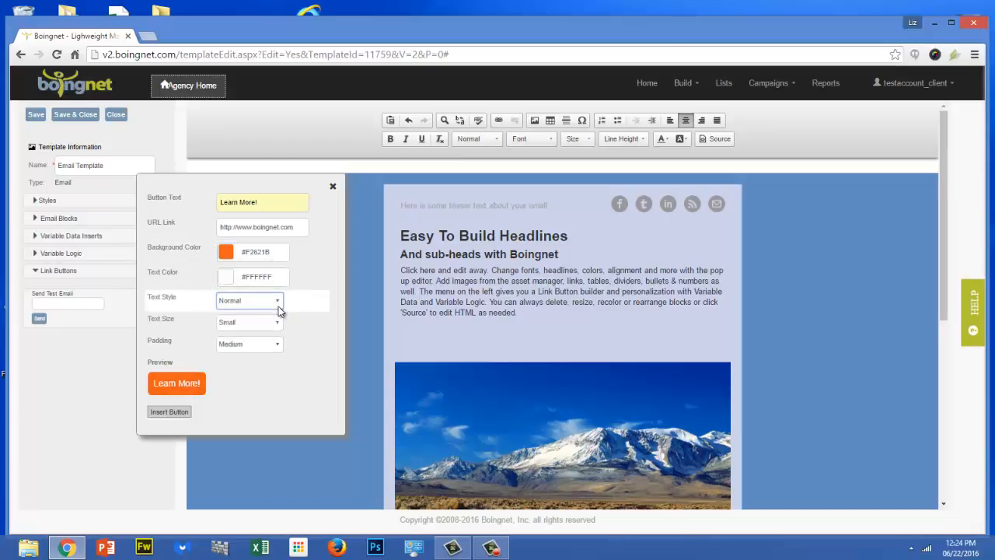
key("Tab")
- Set the button's text size and padding to Large and insert it between the headline text and the mountain image
left_click(278, 324)
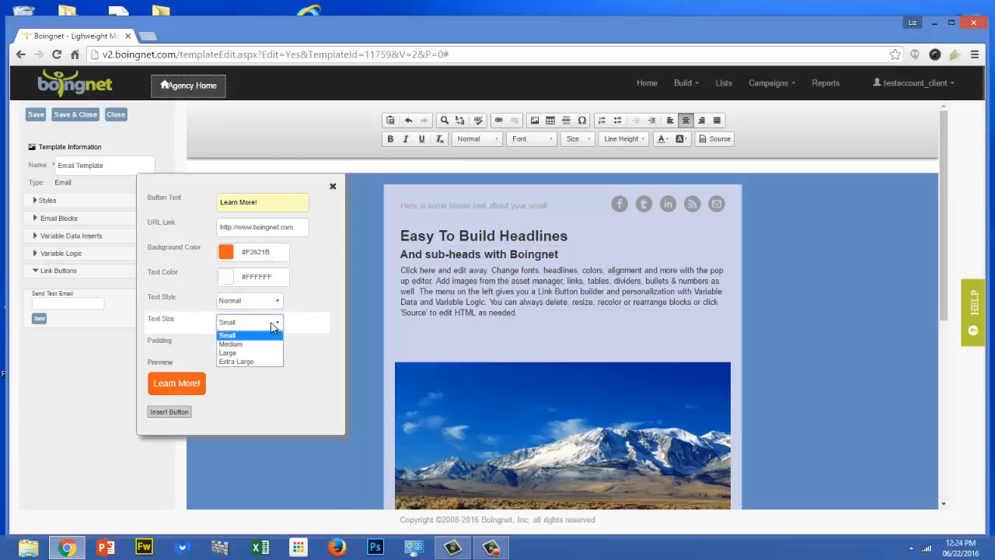
left_click(259, 352)
left_click(274, 345)
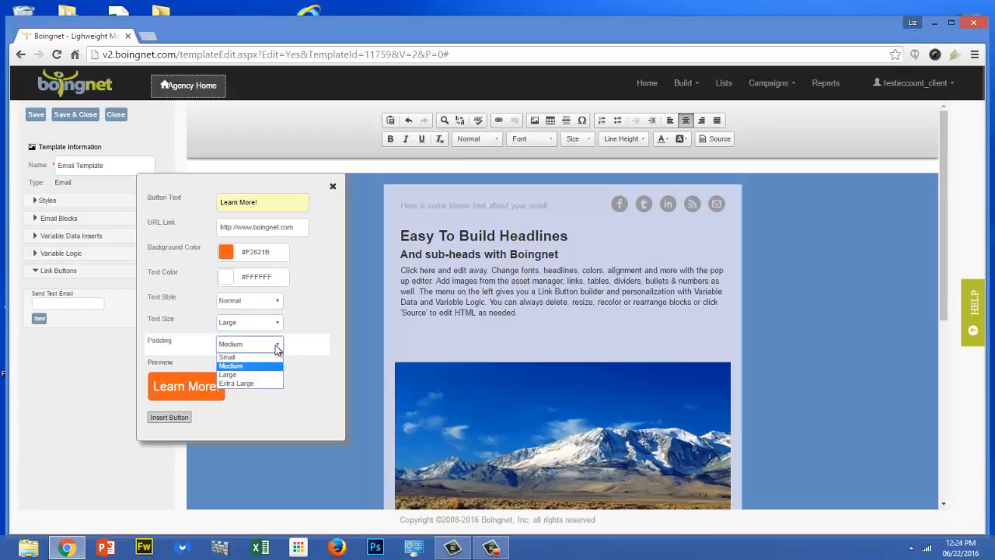
left_click(261, 374)
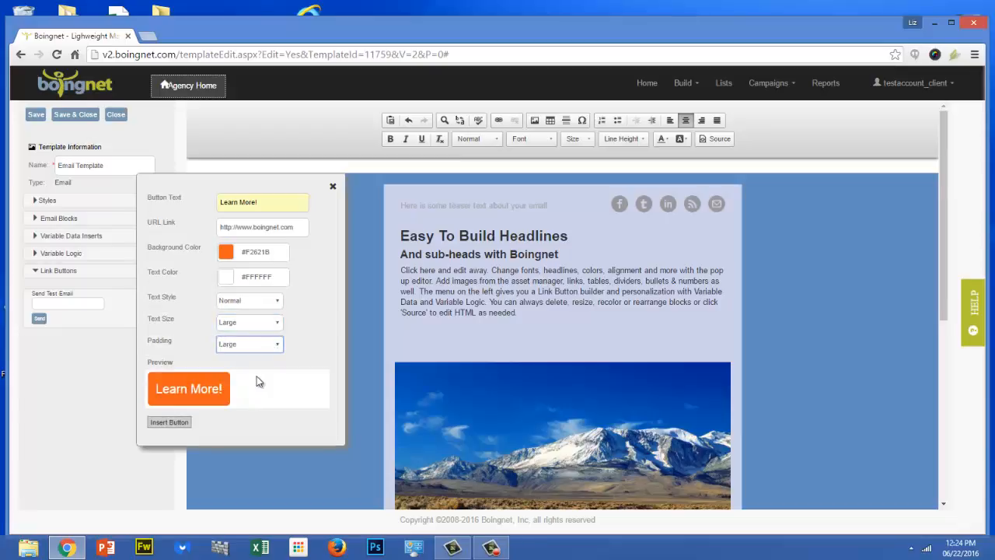
left_click(169, 422)
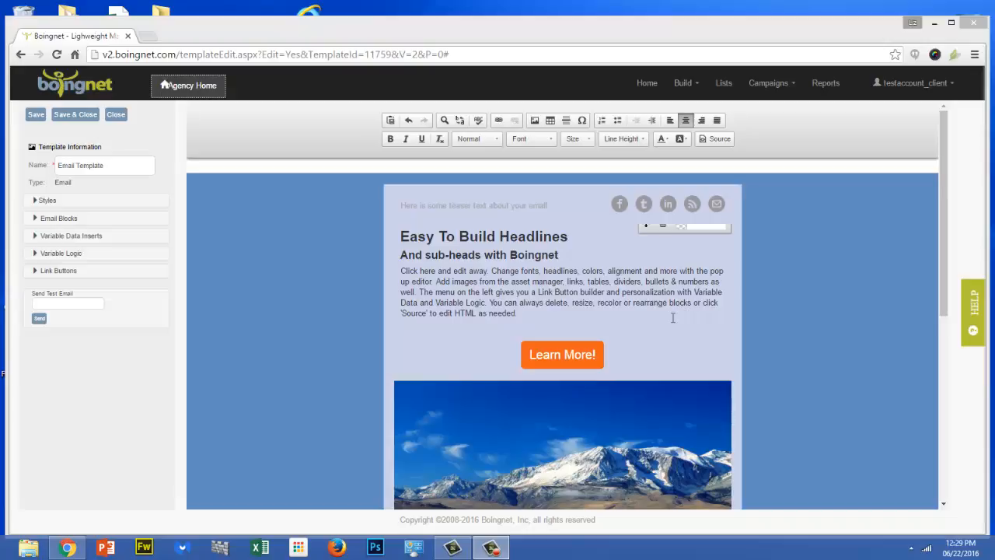
- Add a centered line above the Easy To Build Headlines heading and insert the First Name variable there
left_click(423, 237)
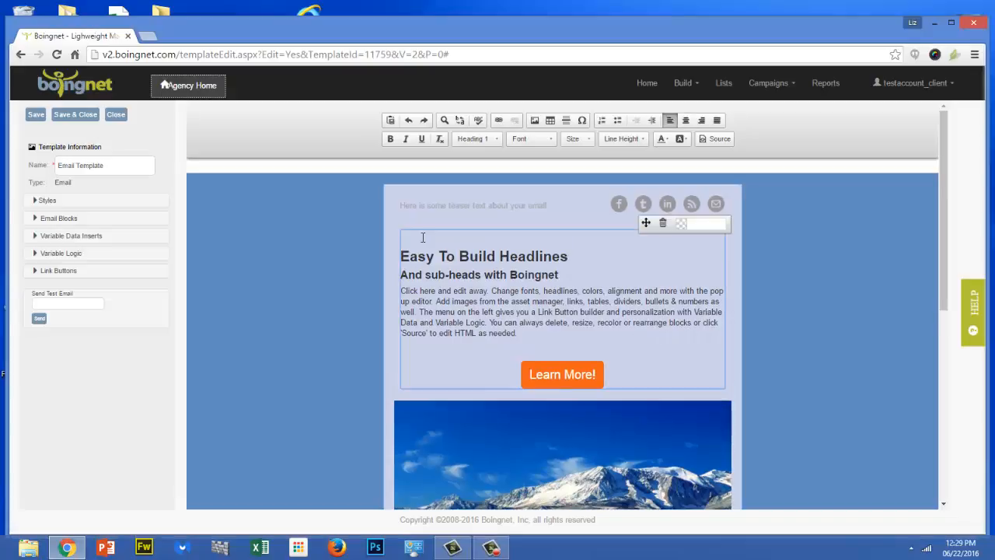
key("Return")
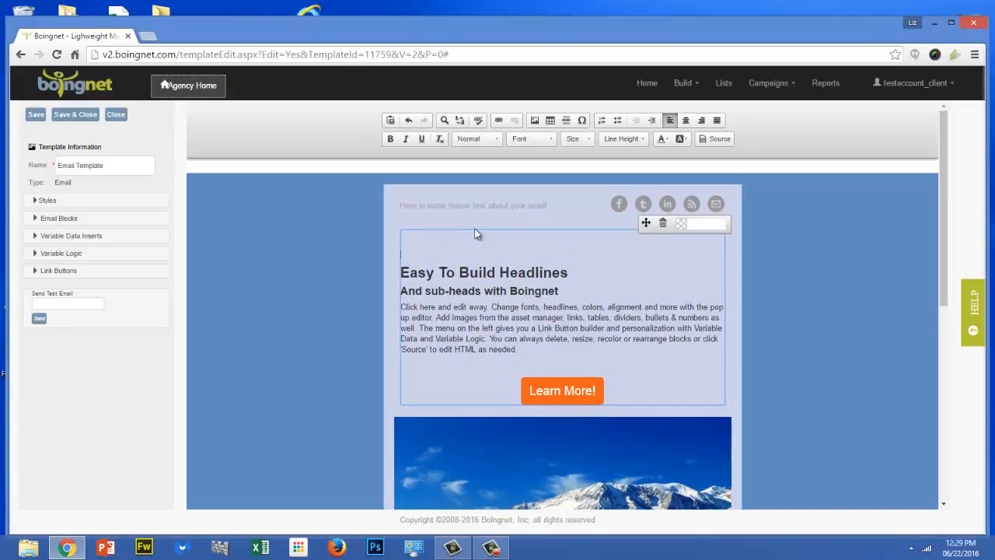
left_click(686, 122)
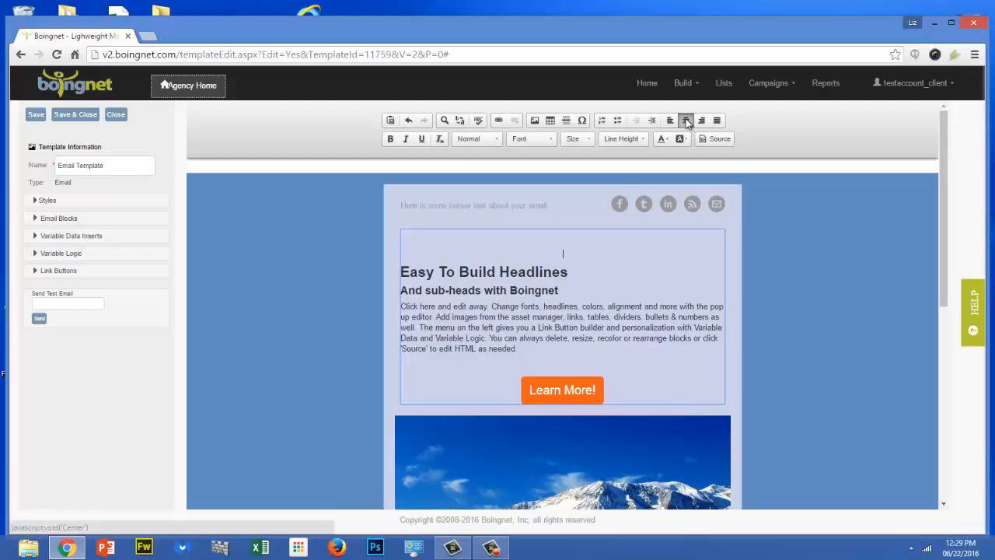
left_click(66, 238)
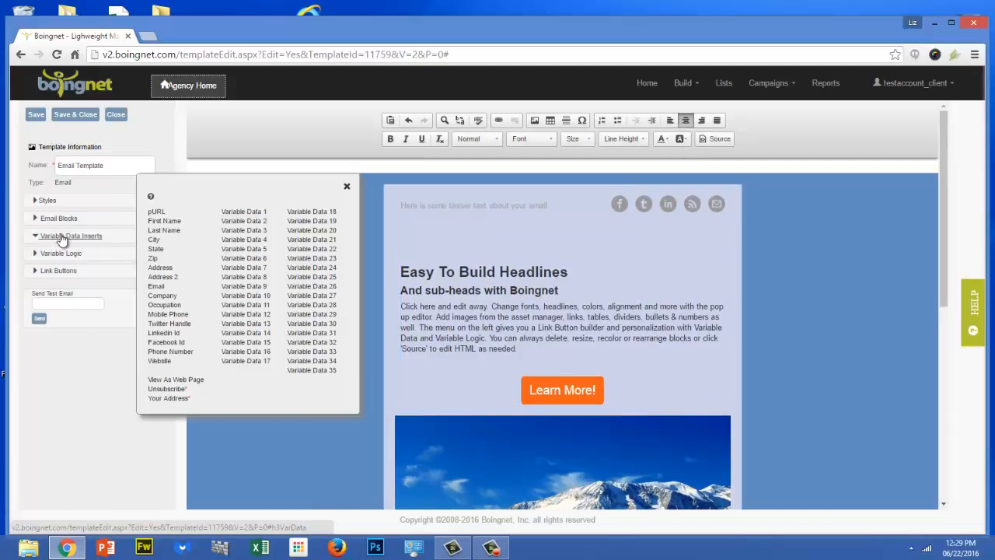
left_click(164, 221)
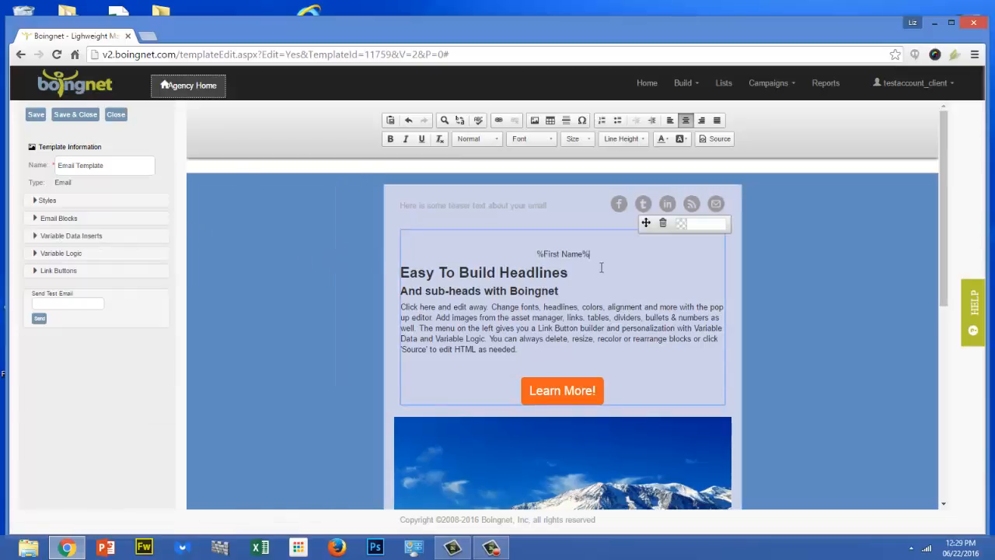
- Format the %First Name% variable above the headline as bold text in size 24
left_click_drag(591, 254, 536, 254)
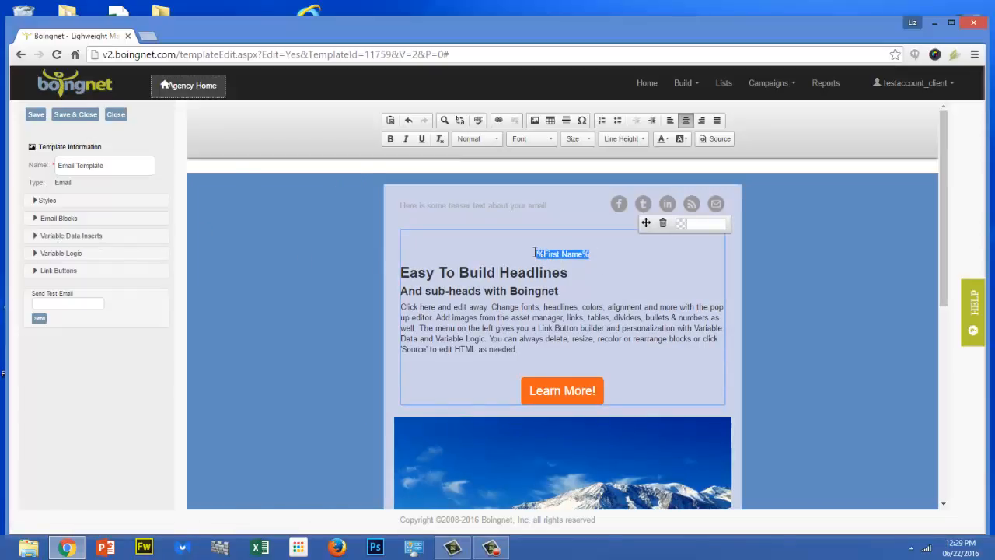
left_click(591, 141)
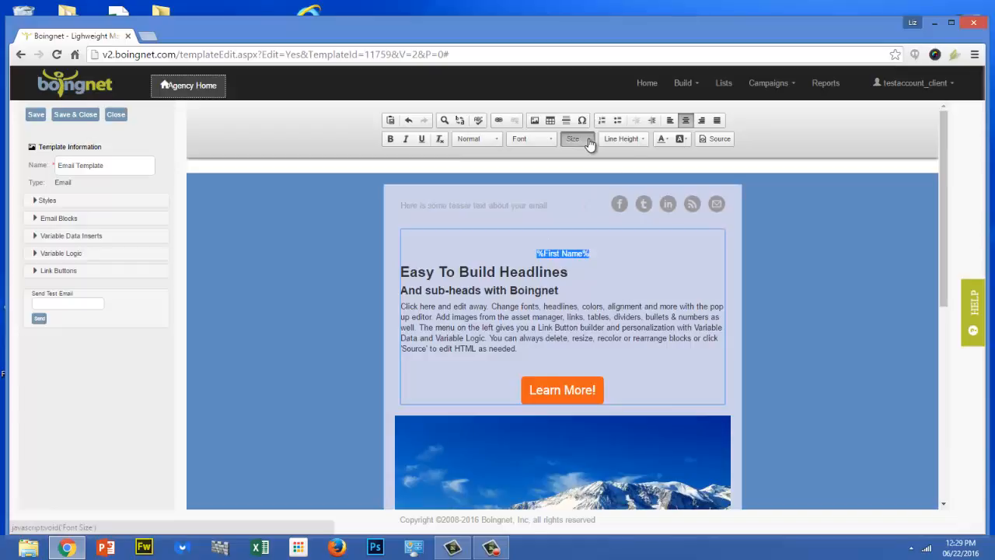
left_click(623, 236)
left_click(623, 235)
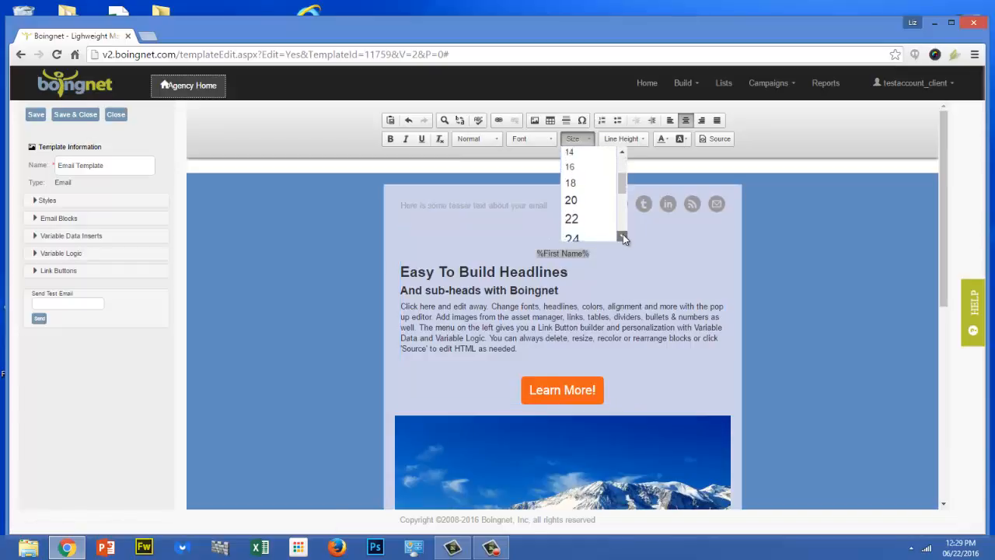
left_click(589, 224)
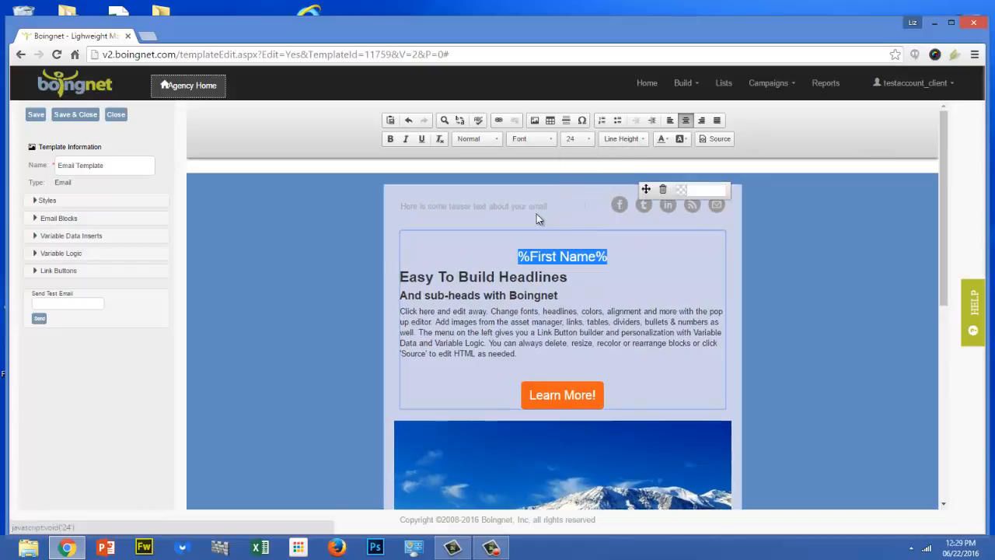
left_click(390, 138)
left_click(763, 257)
mouse_move(646, 272)
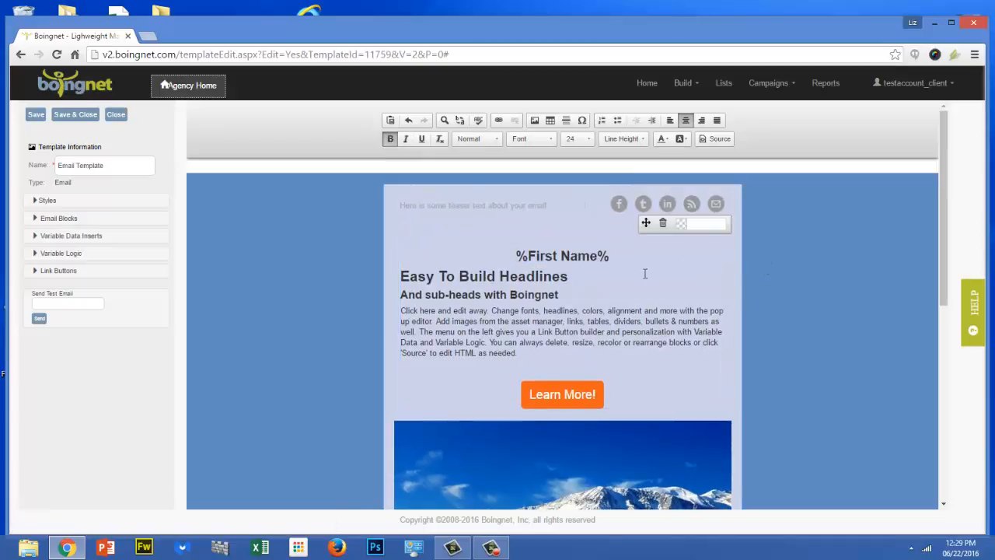
left_click_drag(620, 257, 512, 254)
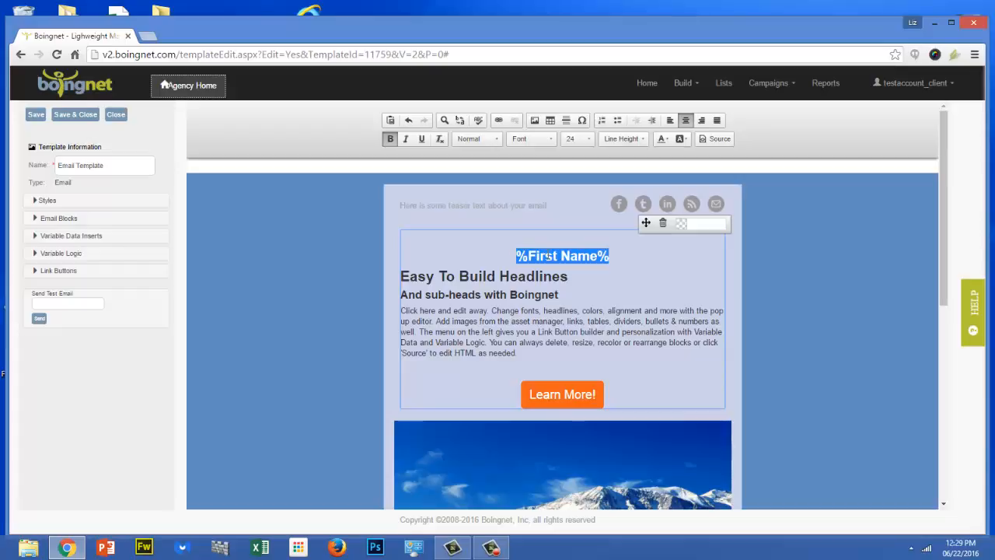
- On the blank line above the Learn More! button, set up a variable logic condition where %State% EQUALS MA
left_click(632, 258)
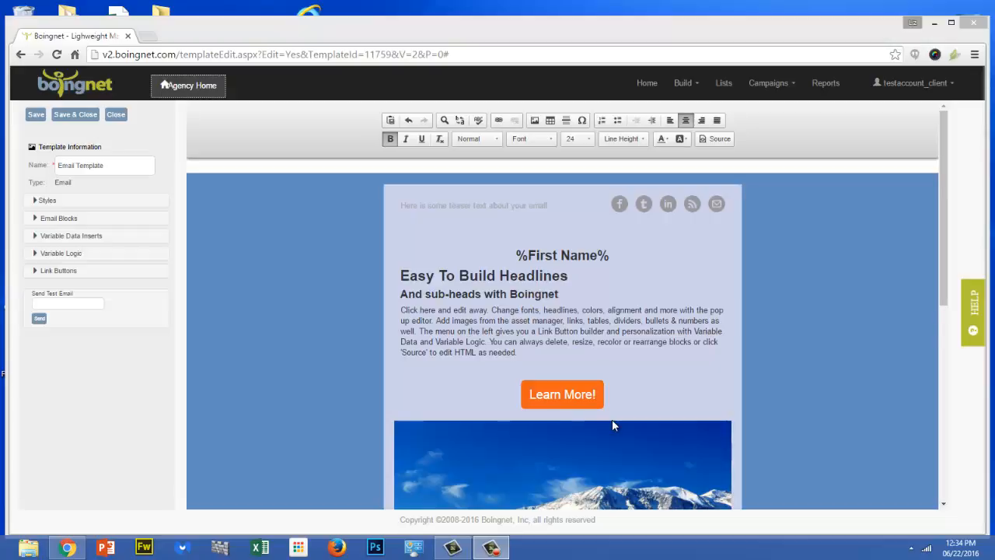
mouse_move(647, 430)
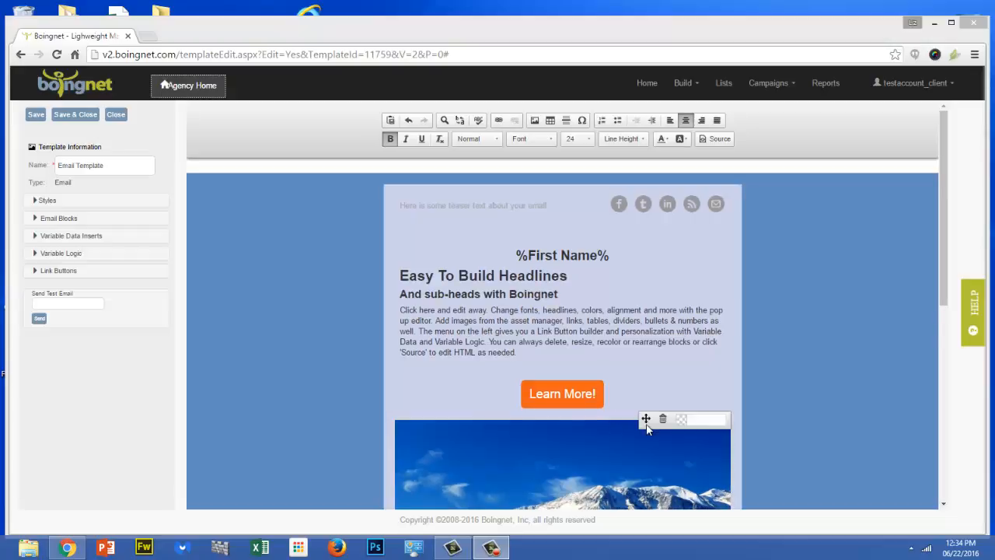
left_click(556, 365)
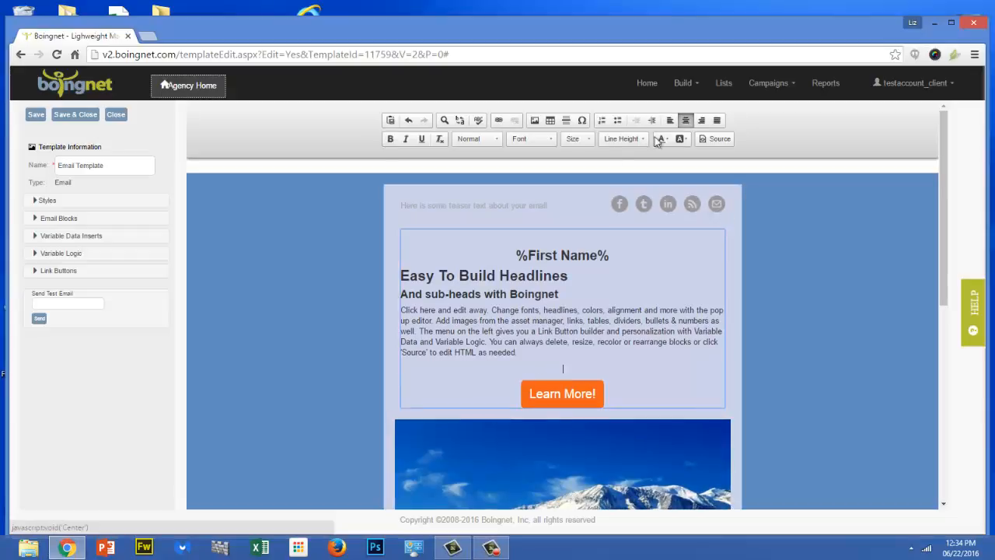
left_click(66, 254)
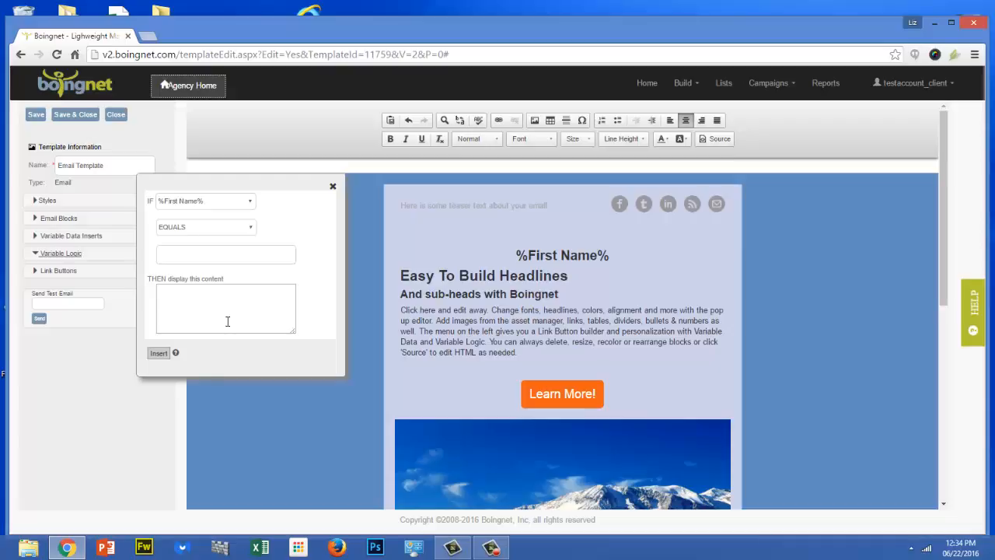
left_click(251, 202)
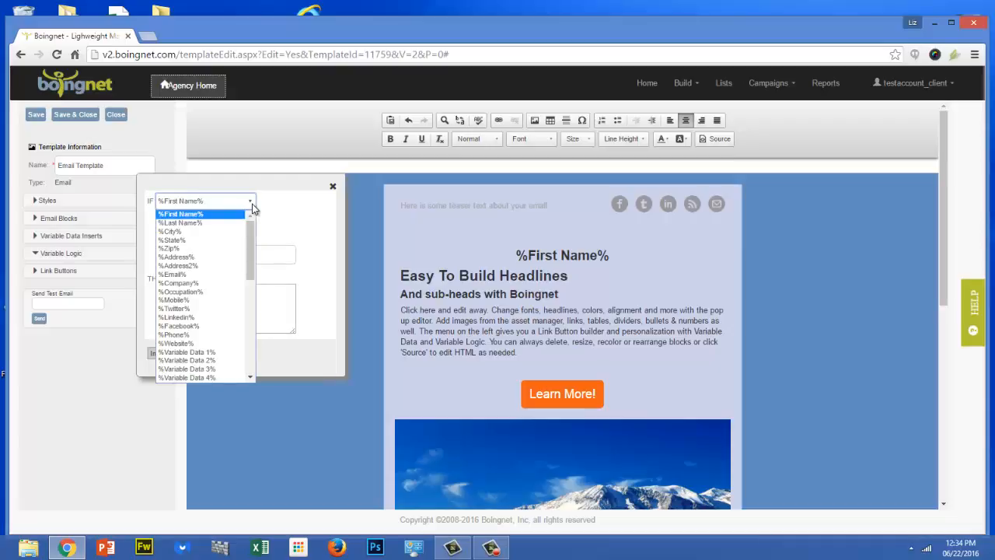
left_click(252, 205)
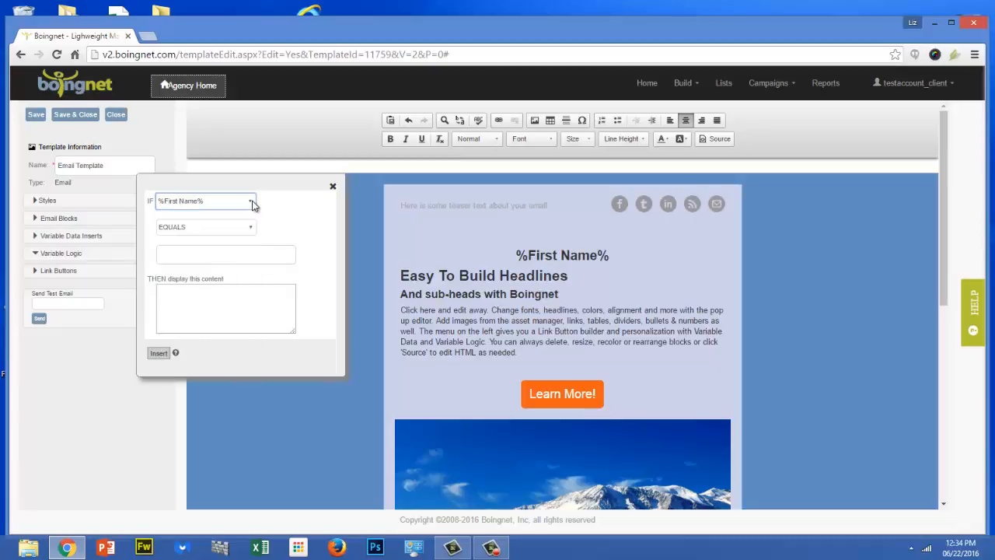
left_click(252, 205)
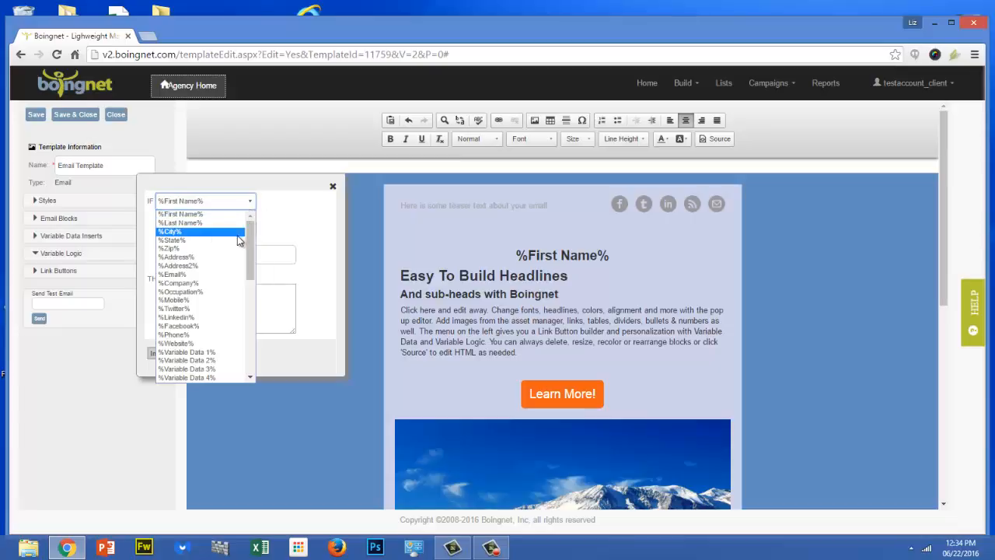
left_click(238, 242)
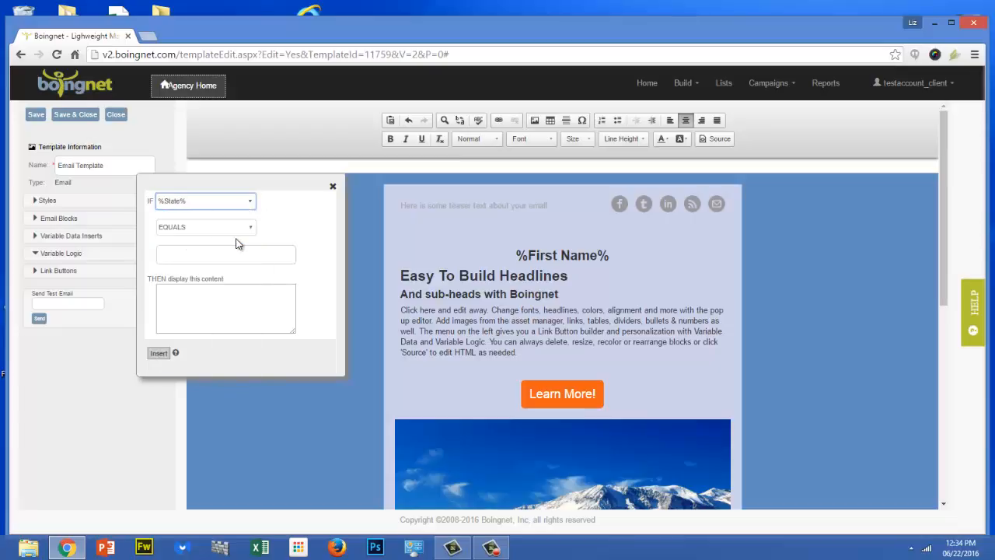
left_click(187, 249)
type("MA")
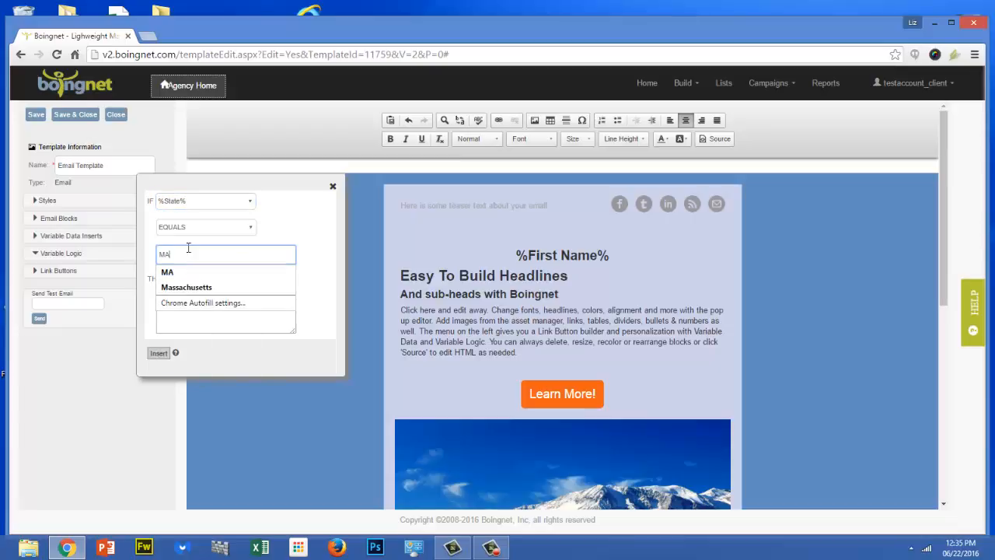
- Set the condition's display content to "Use Promotion Code MA12334" and insert the logic into the email
key("Tab")
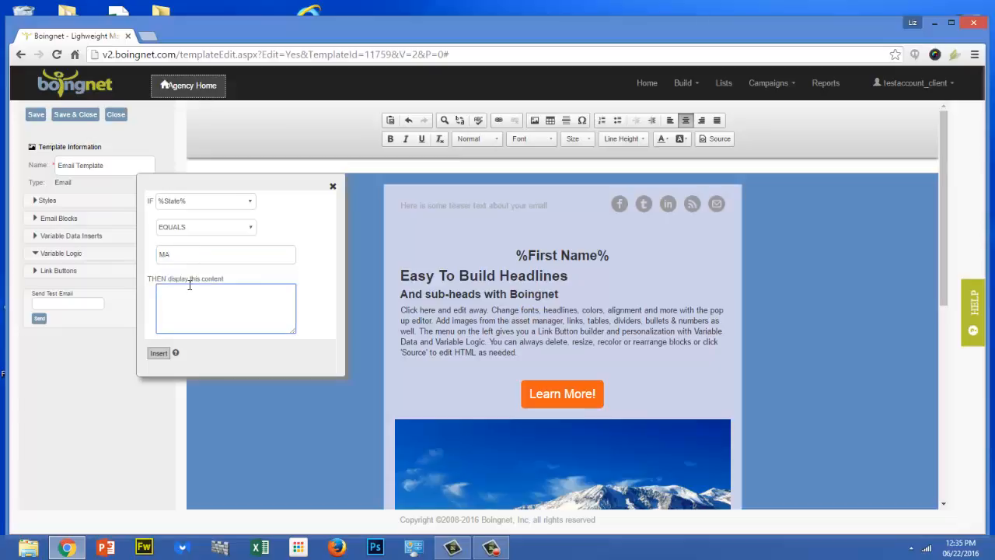
type("Use Promotion Code MA12334")
left_click(159, 353)
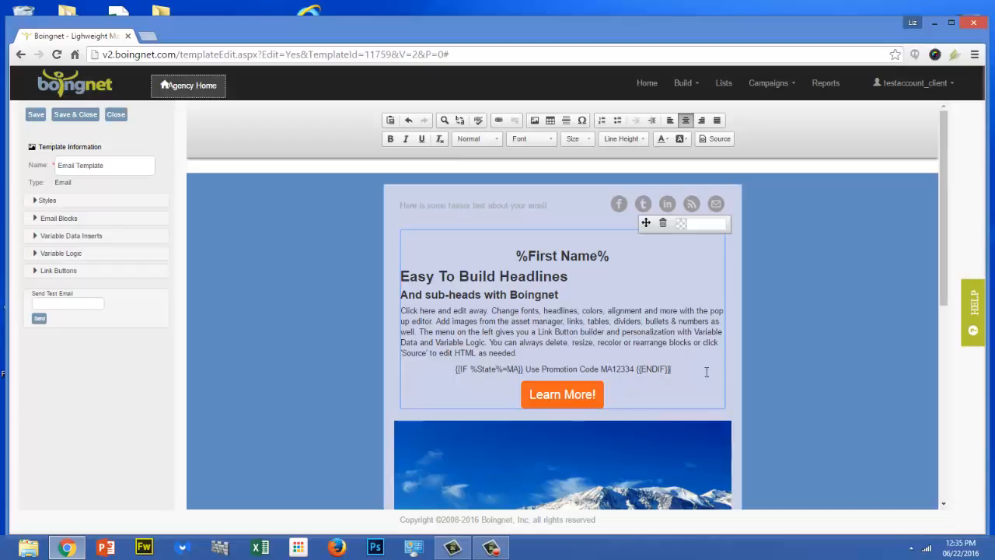
- Select the promotion text between the IF and ENDIF tags, and save and close the email template
left_click_drag(635, 368, 523, 372)
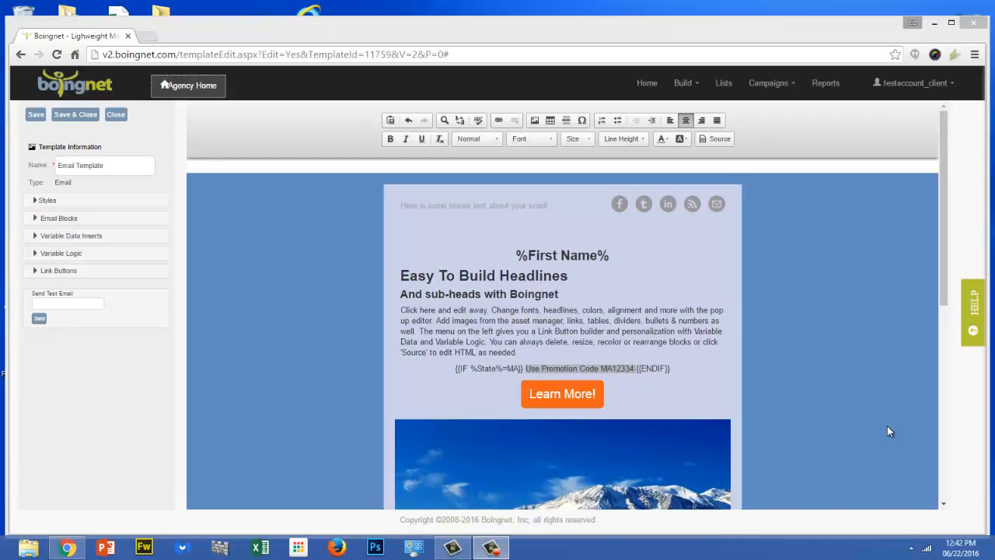
left_click(85, 115)
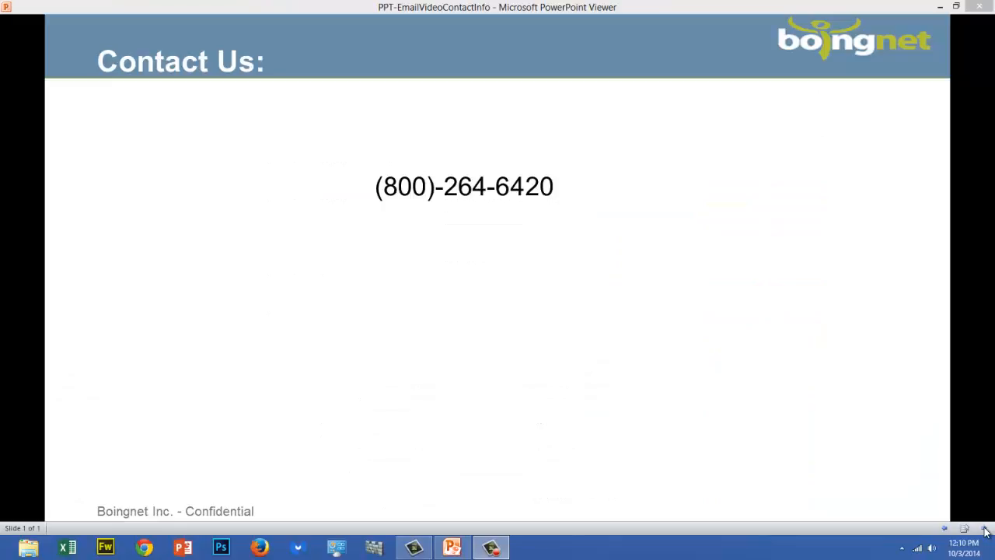
left_click(986, 531)
left_click(984, 530)
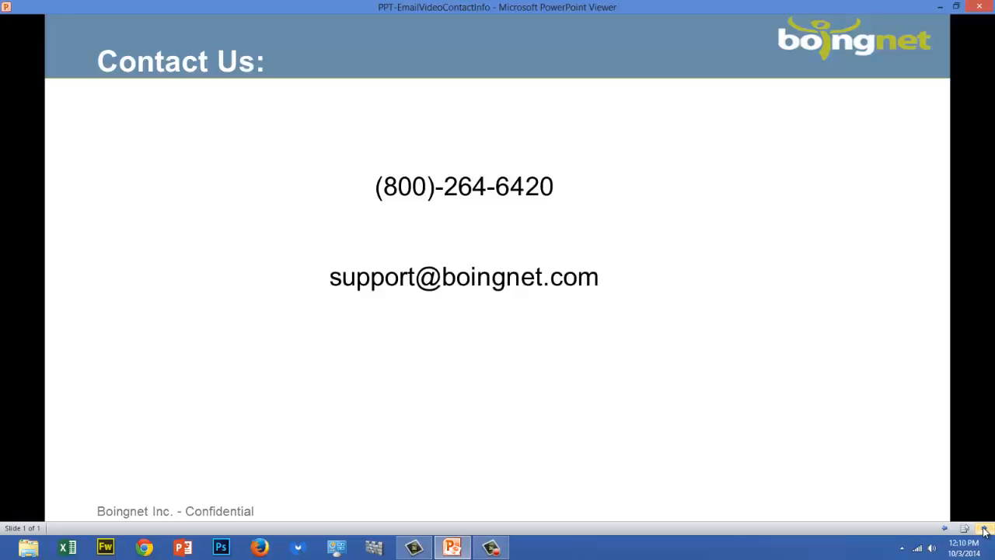
left_click(984, 531)
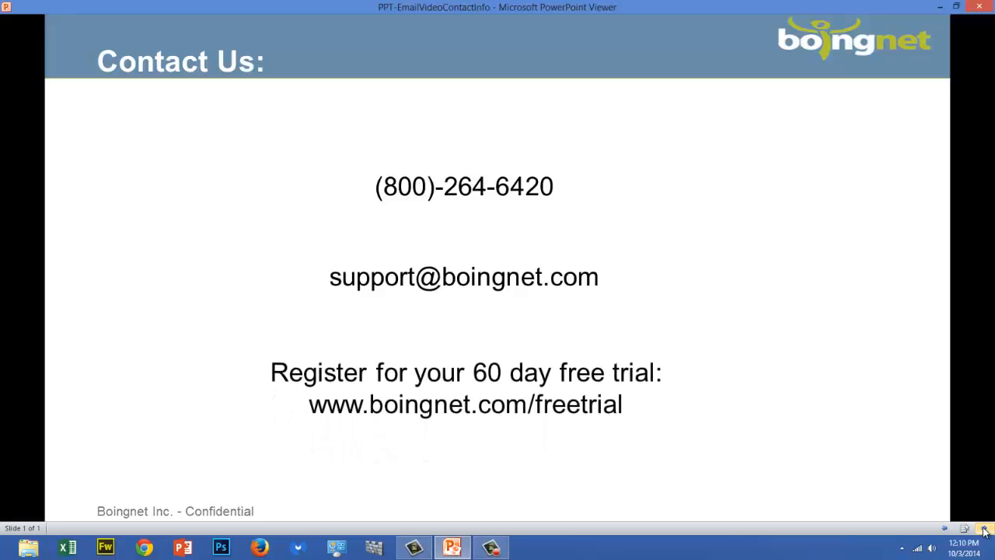